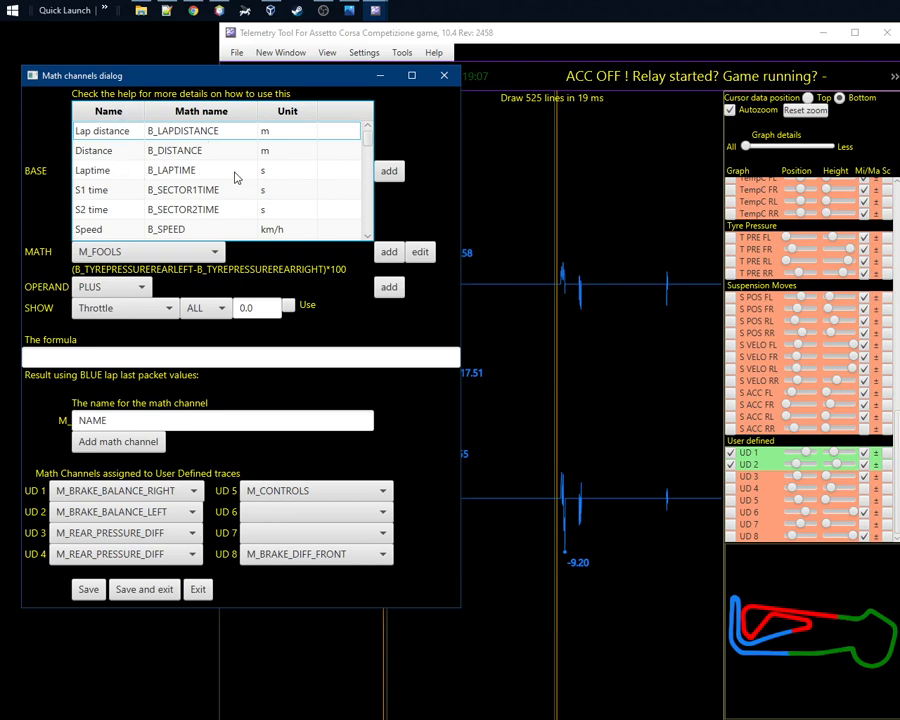
Step: Sort the base channels by math name in descending order, widen the Math name column, and select the Y coord channel
{"action": "left_click", "coordinate": [124, 116]}
{"action": "left_click", "coordinate": [130, 115]}
{"action": "left_click", "coordinate": [179, 116]}
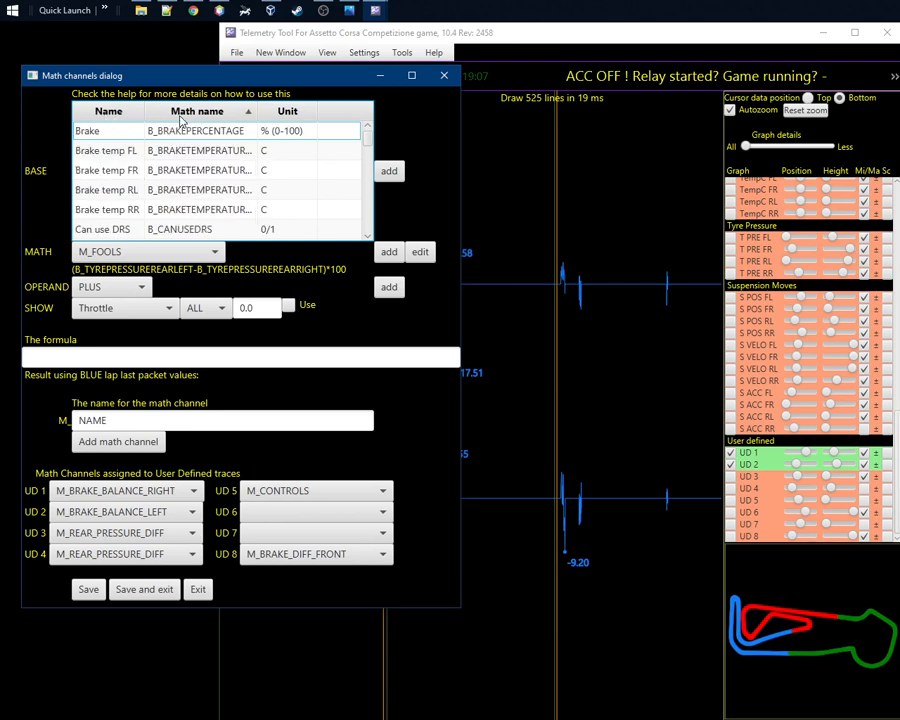
{"action": "left_click", "coordinate": [178, 116]}
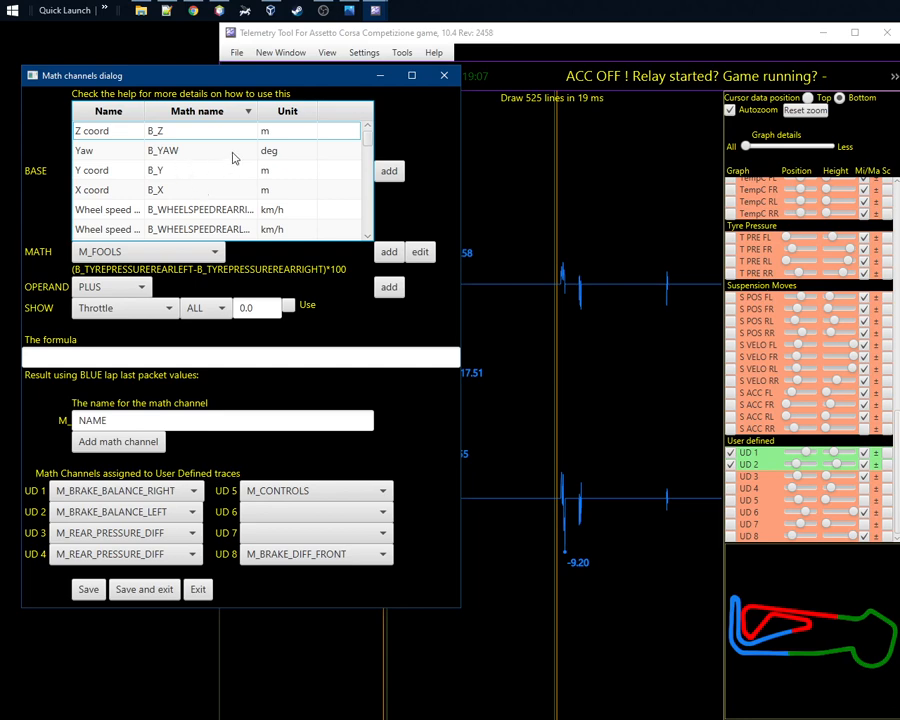
{"action": "left_click_drag", "start_coordinate": [258, 111], "coordinate": [293, 114]}
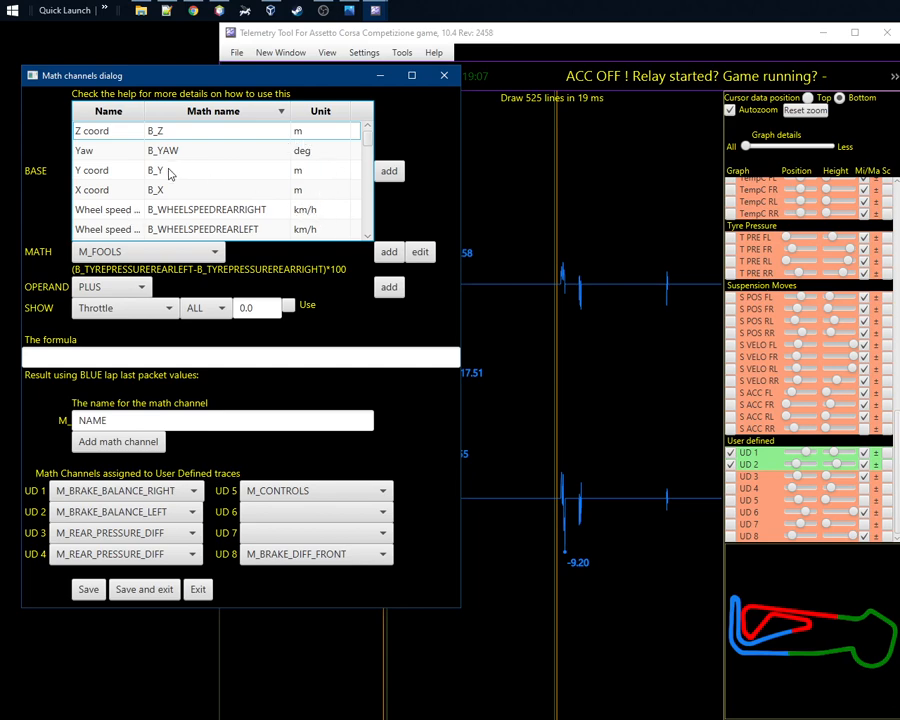
{"action": "mouse_move", "coordinate": [366, 136]}
{"action": "left_mouse_down"}
{"action": "mouse_move", "coordinate": [366, 224]}
{"action": "mouse_move", "coordinate": [365, 131]}
{"action": "left_mouse_up"}
{"action": "left_click", "coordinate": [100, 172]}
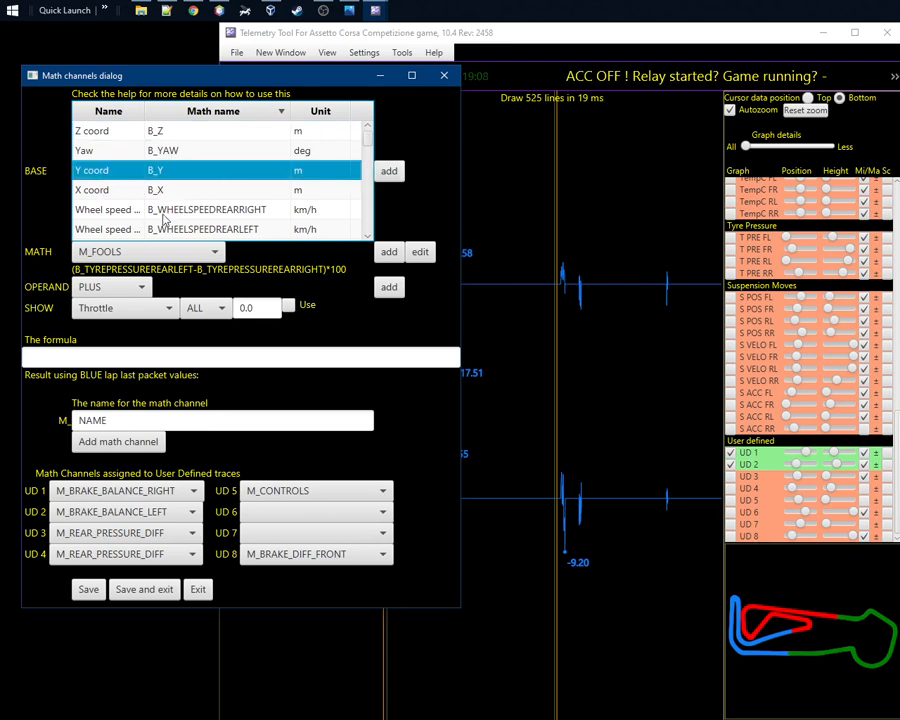
Step: Examine the formulas of the M_ODD_TEMPS and M_BRAKE_BALANCE_LEFT math channels and review the available operands
{"action": "left_click", "coordinate": [203, 250]}
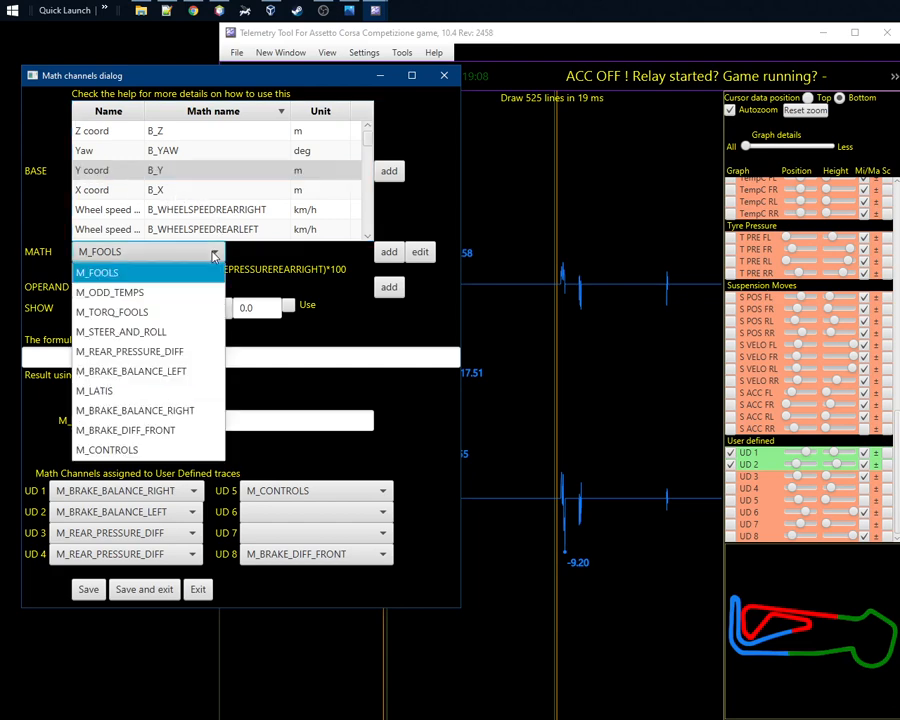
{"action": "left_click", "coordinate": [188, 292]}
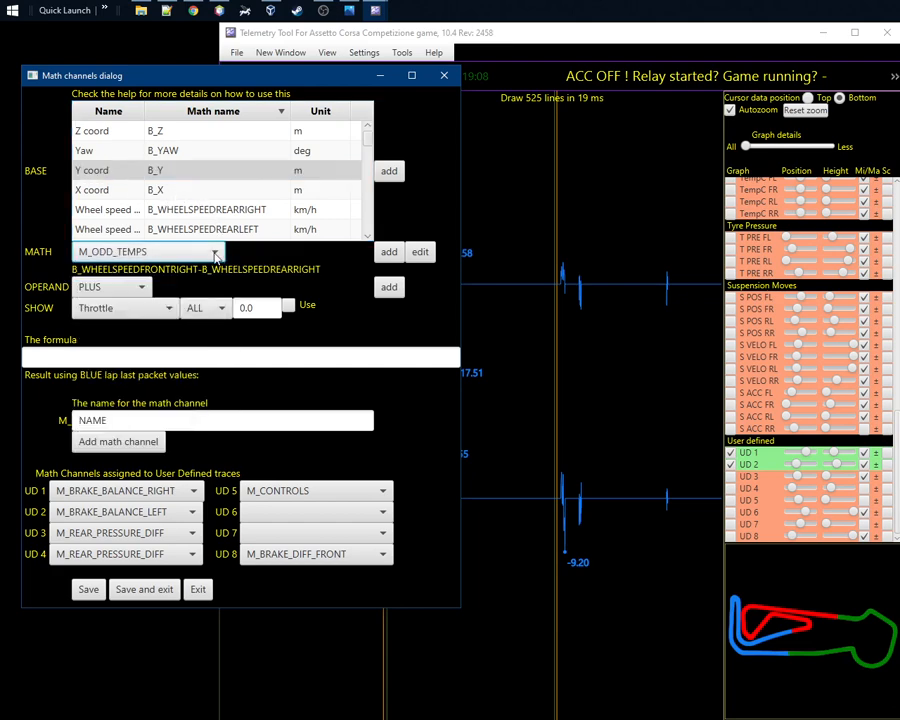
{"action": "left_click", "coordinate": [215, 254]}
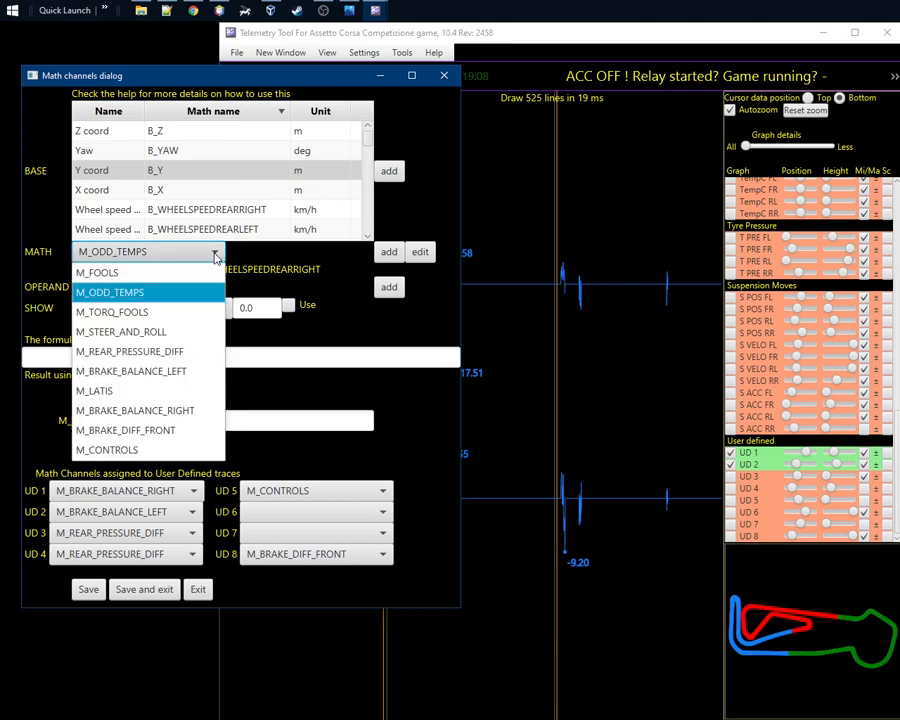
{"action": "left_click", "coordinate": [214, 255]}
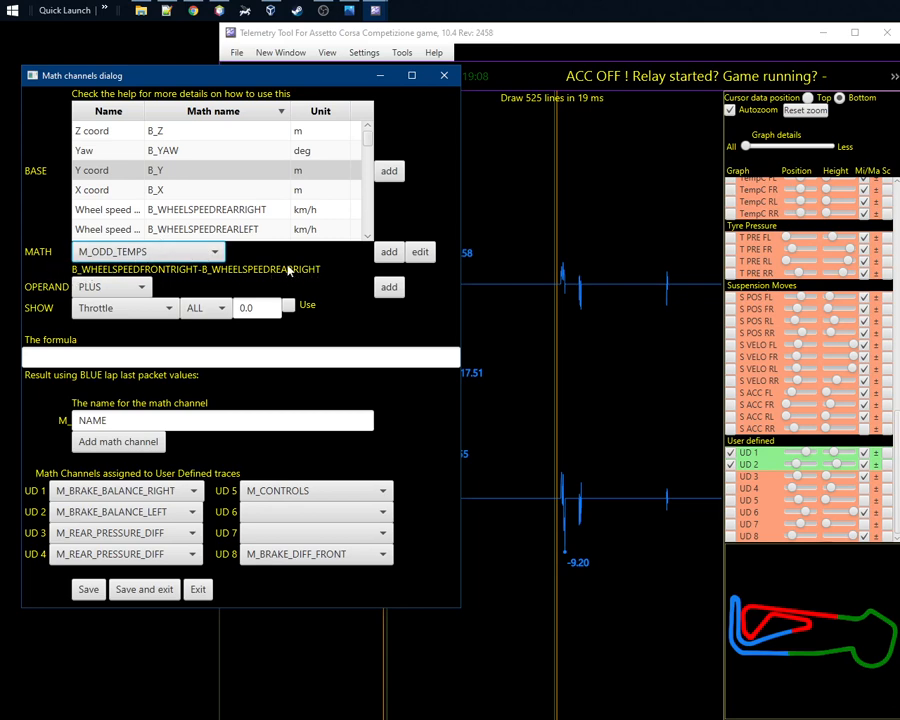
{"action": "left_click", "coordinate": [190, 252]}
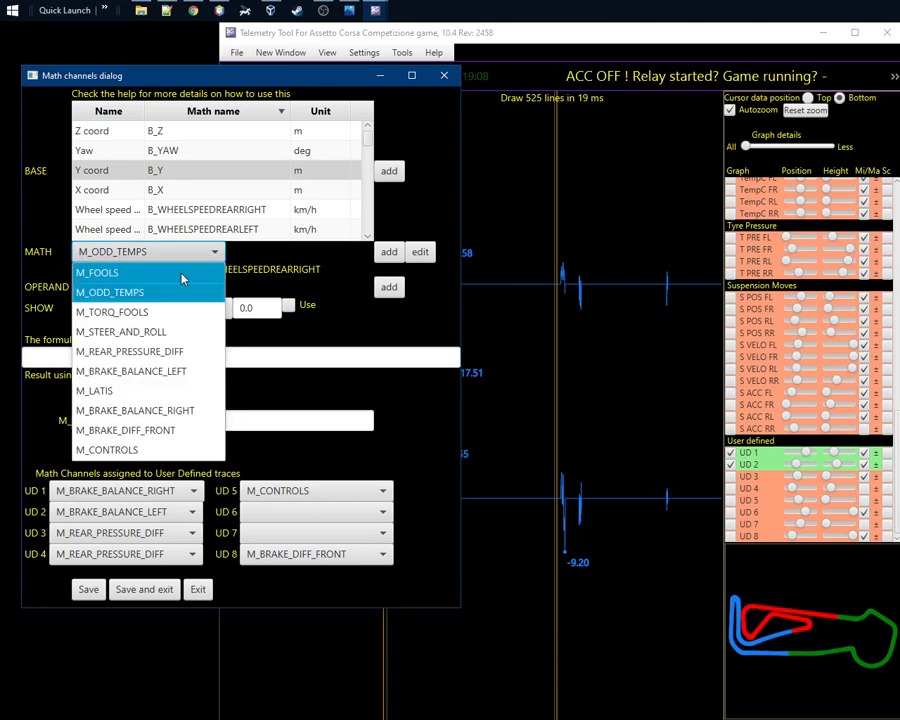
{"action": "left_click", "coordinate": [160, 368]}
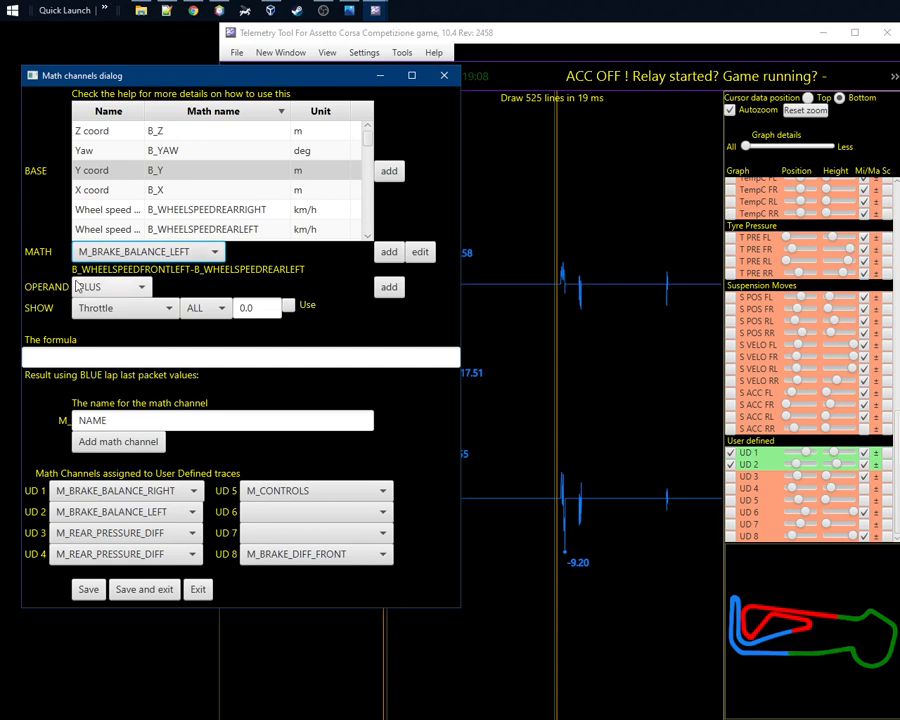
{"action": "left_click", "coordinate": [140, 288]}
{"action": "scroll", "coordinate": [152, 372], "scroll_direction": "down", "scroll_amount": 1}
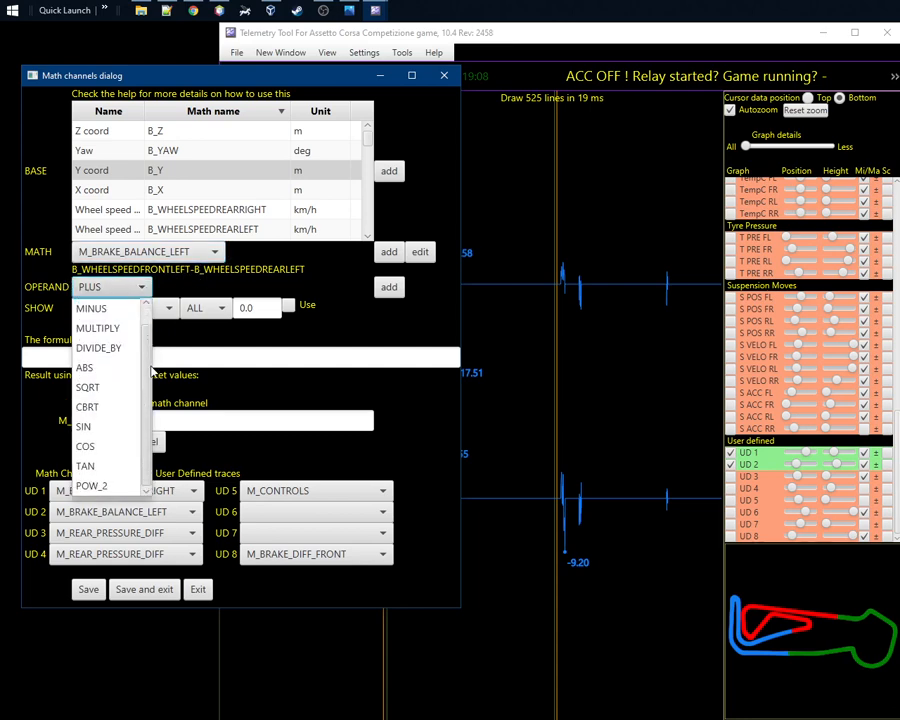
{"action": "scroll", "coordinate": [152, 374], "scroll_direction": "up", "scroll_amount": 1}
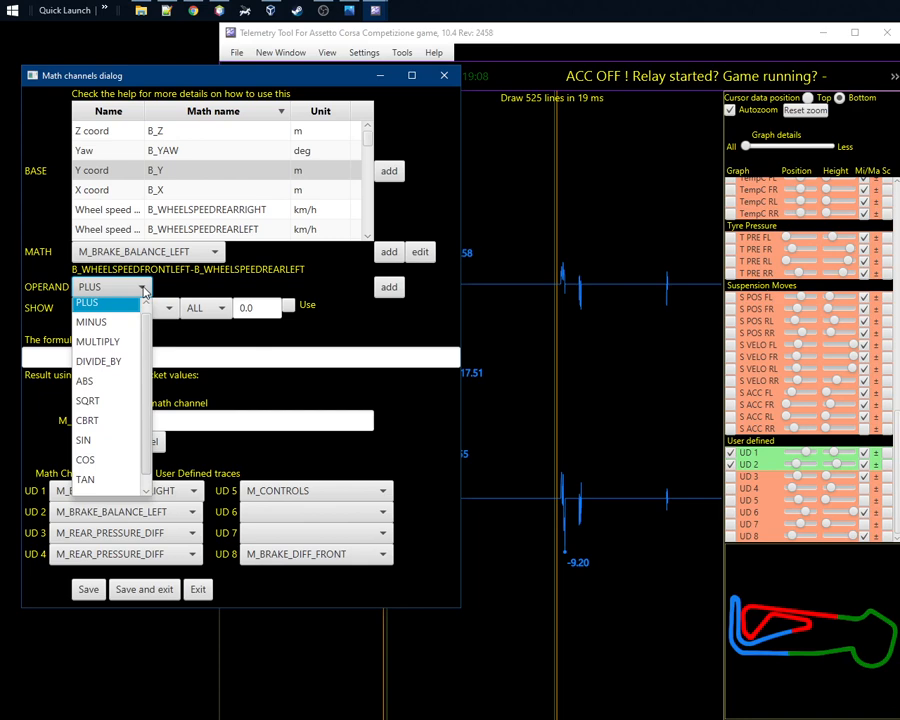
{"action": "left_click", "coordinate": [144, 290]}
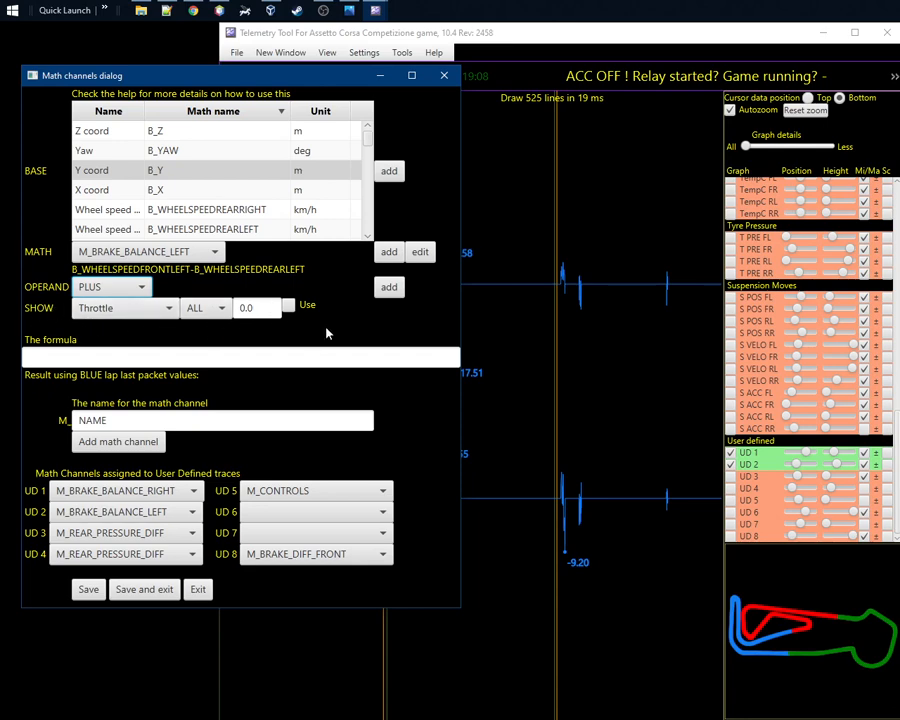
Step: Set the show condition for the math channel to Throttle >= 75
{"action": "left_click", "coordinate": [222, 313]}
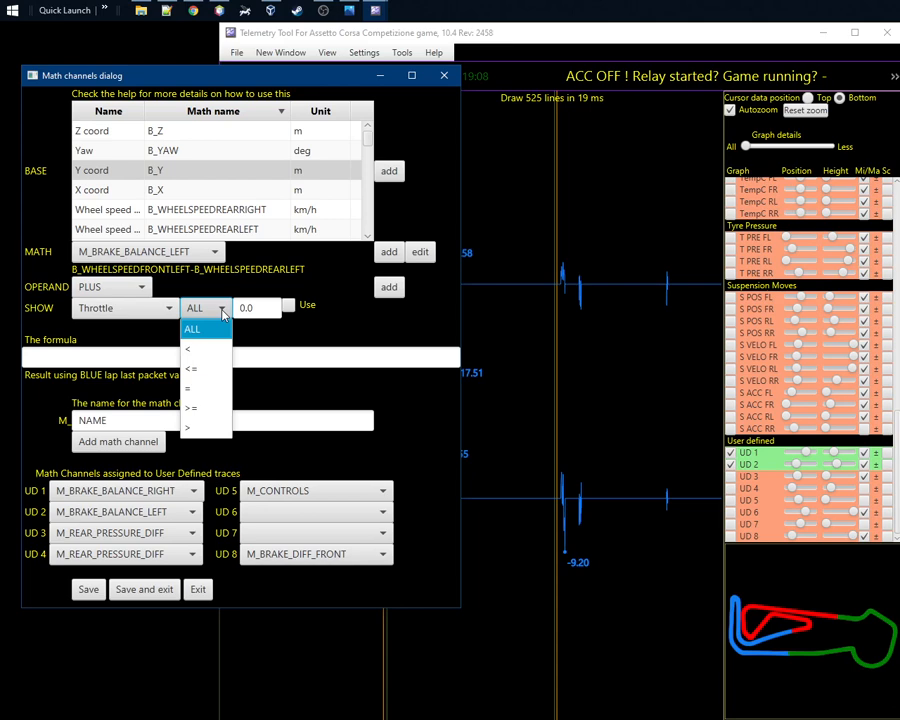
{"action": "left_click", "coordinate": [210, 409]}
{"action": "key", "text": "Tab"}
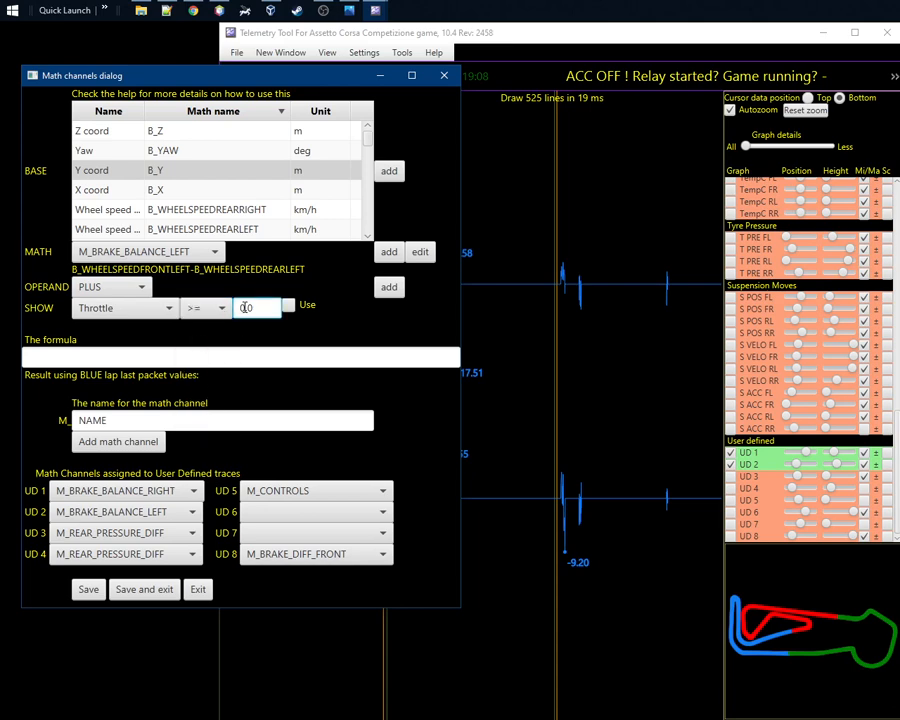
{"action": "type", "text": "75"}
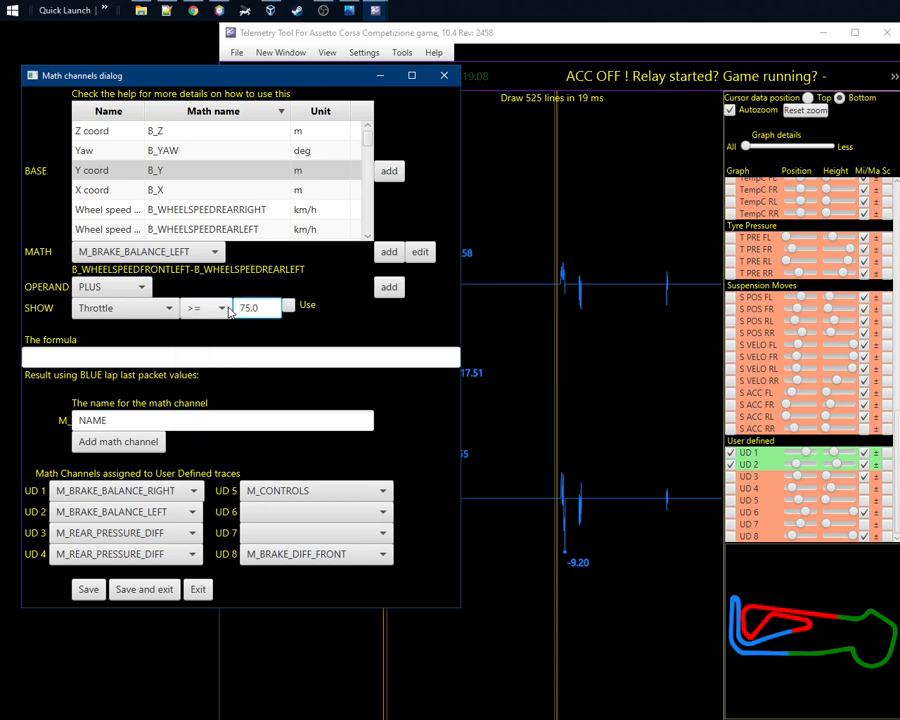
{"action": "left_click", "coordinate": [289, 306]}
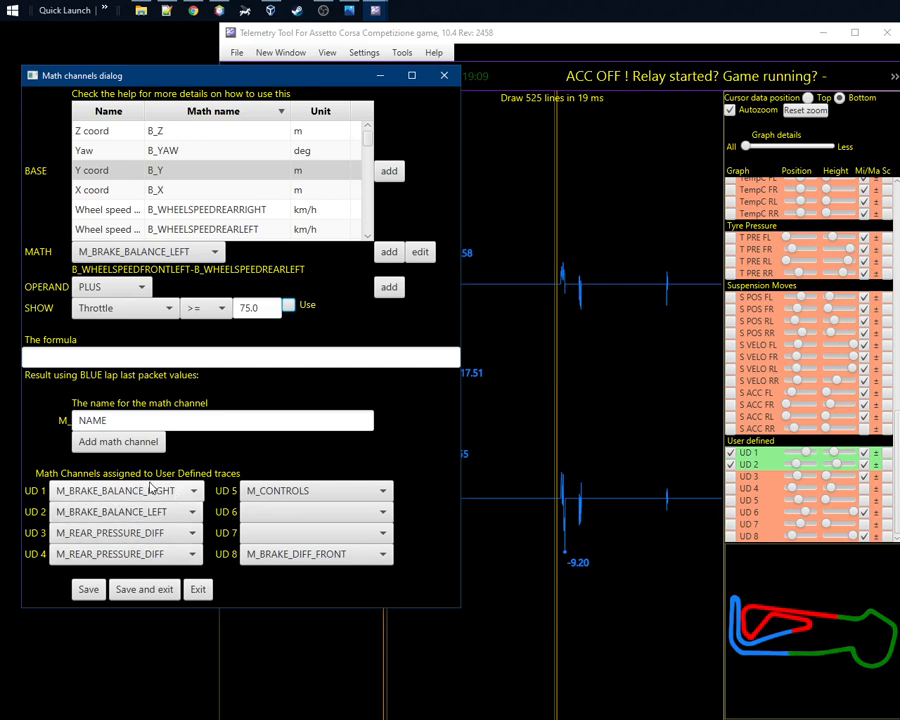
{"action": "left_click", "coordinate": [791, 441]}
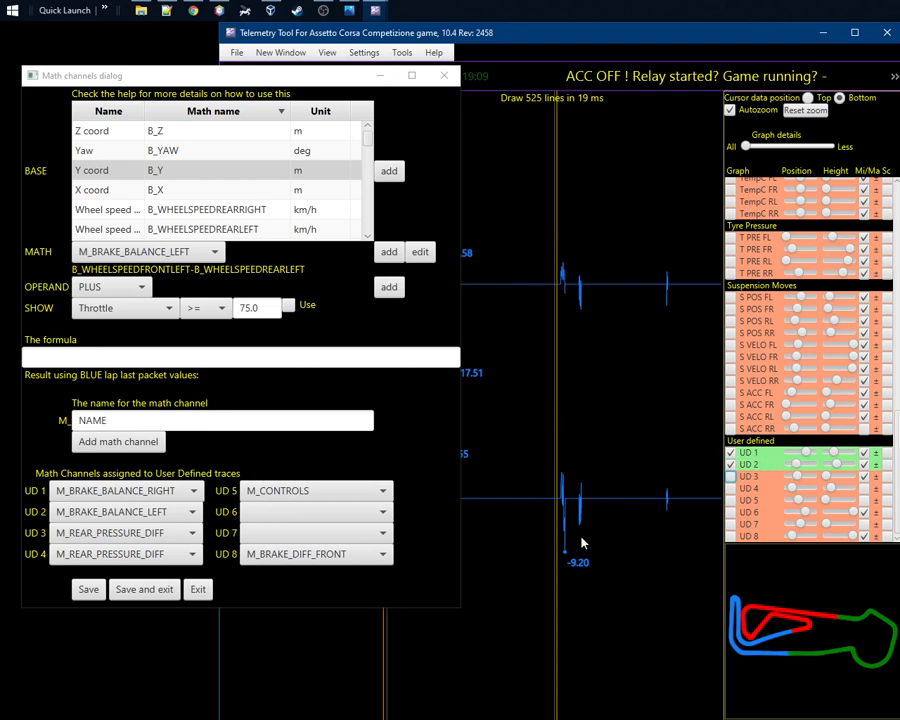
{"action": "left_click", "coordinate": [216, 508]}
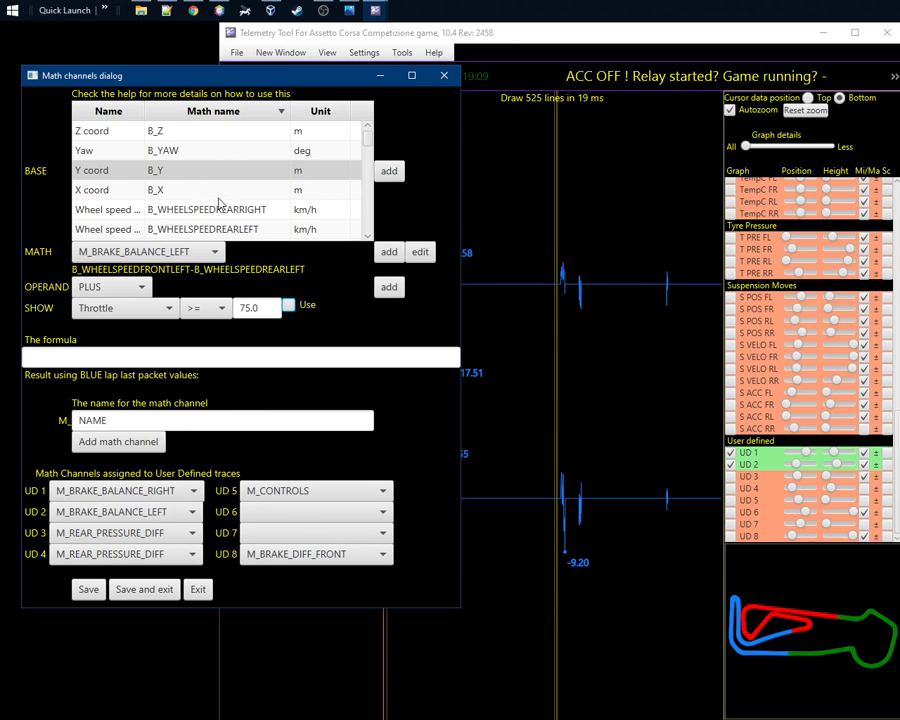
Step: Widen the base channels' Name column and add Wheel speed RR (B_WHEELSPEEDREARRIGHT) to the formula
{"action": "left_click_drag", "start_coordinate": [145, 111], "coordinate": [190, 111]}
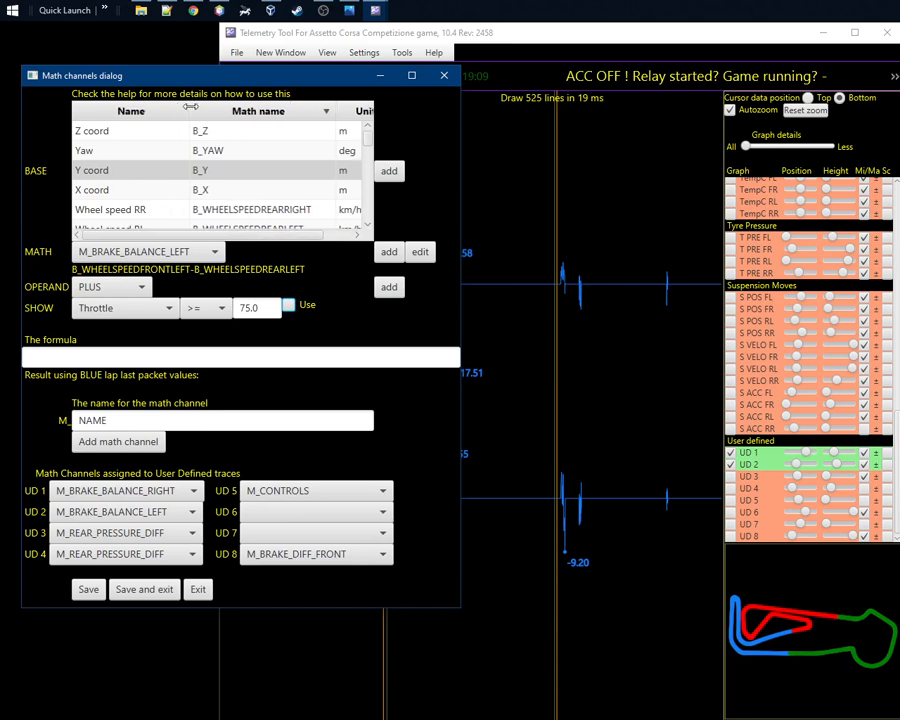
{"action": "scroll", "coordinate": [161, 171], "scroll_direction": "down", "scroll_amount": 3}
{"action": "scroll", "coordinate": [158, 172], "scroll_direction": "up", "scroll_amount": 2}
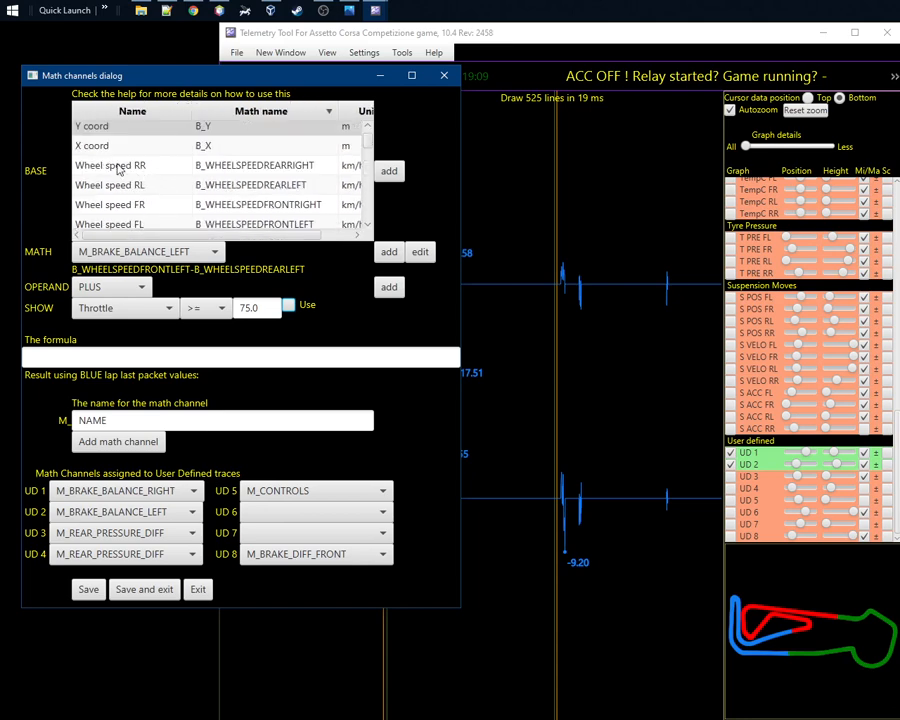
{"action": "left_click", "coordinate": [119, 170]}
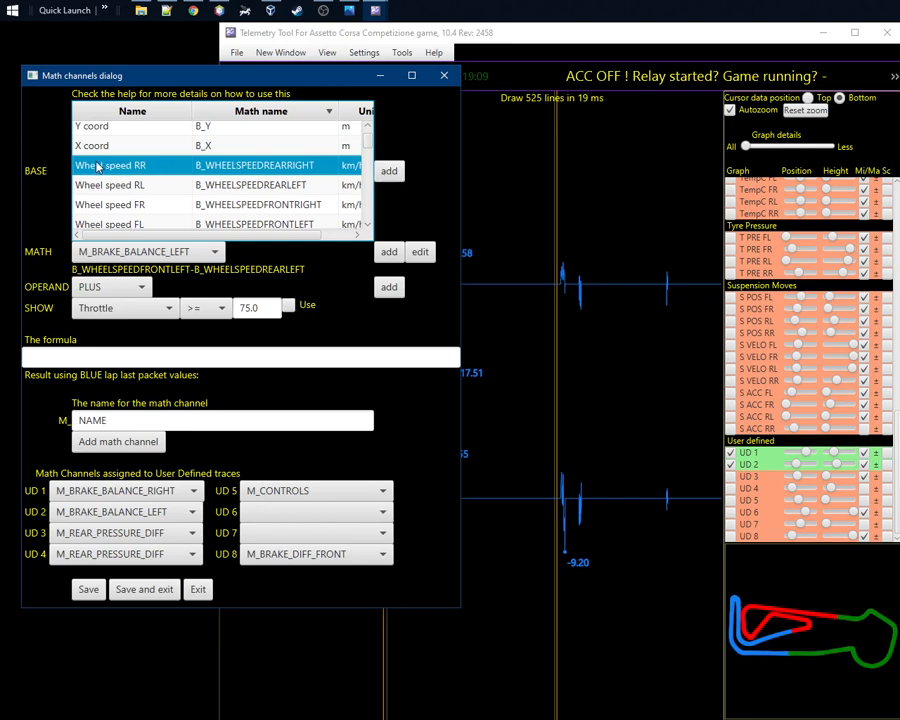
{"action": "left_click", "coordinate": [390, 171]}
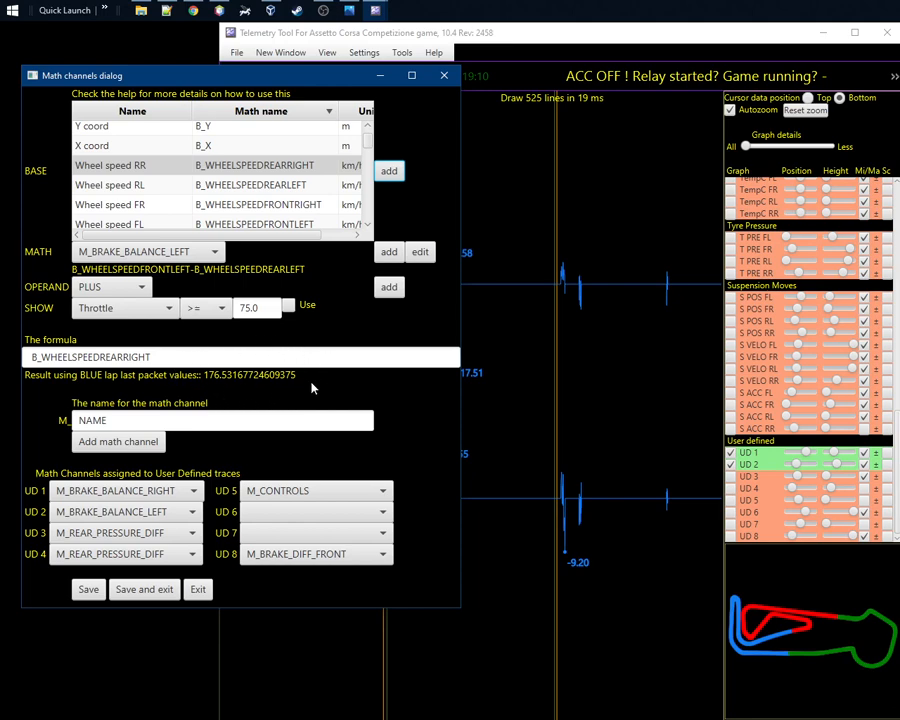
Step: Append the MINUS operand and Wheel speed RL (B_WHEELSPEEDREARLEFT) to the formula
{"action": "left_click", "coordinate": [140, 288]}
{"action": "left_click", "coordinate": [112, 321]}
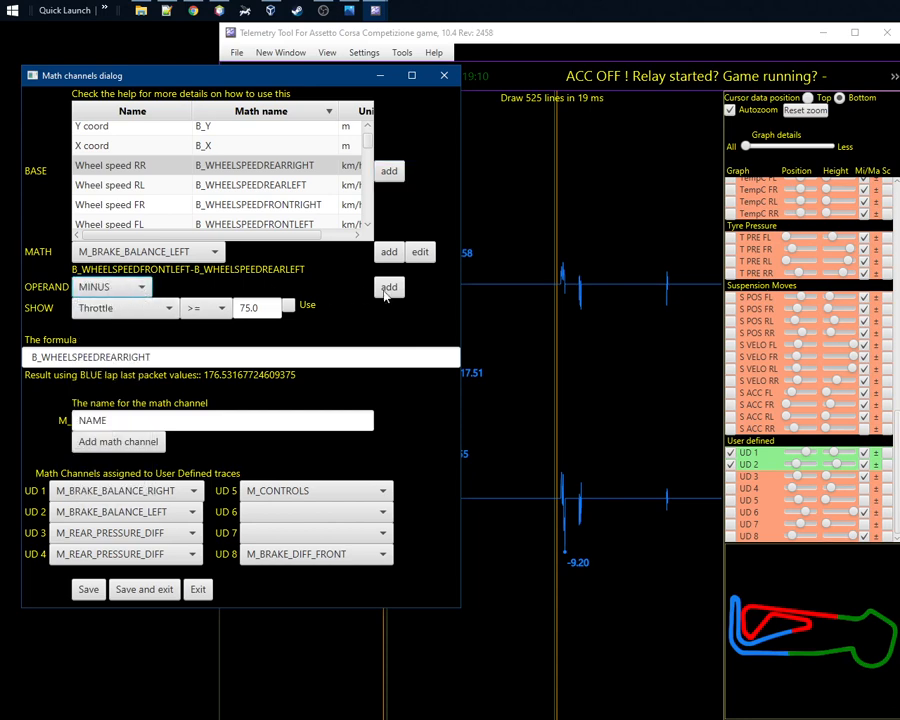
{"action": "left_click", "coordinate": [389, 288]}
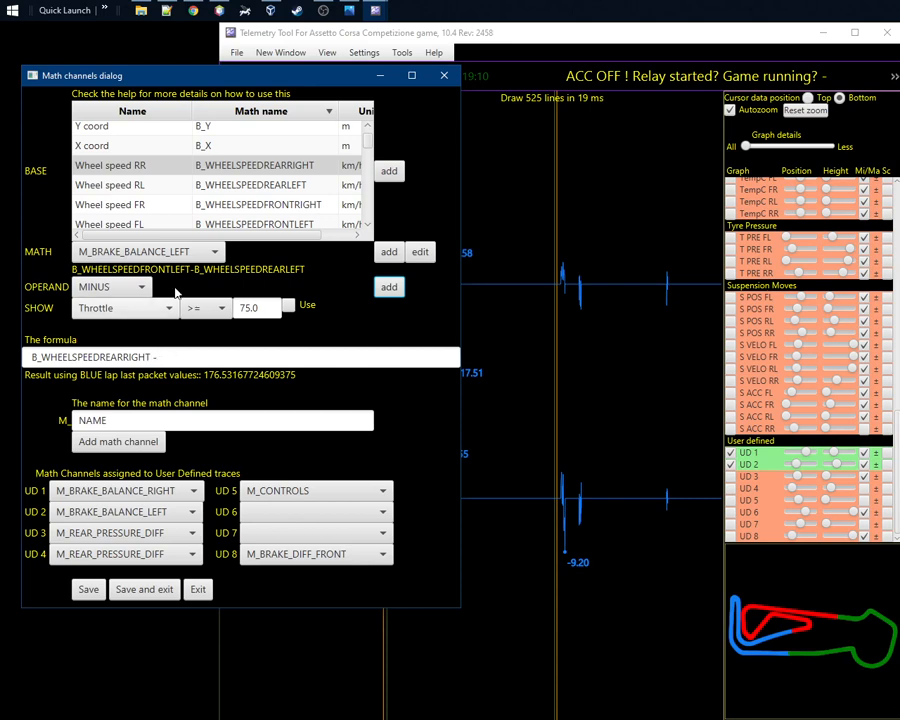
{"action": "left_click", "coordinate": [136, 185]}
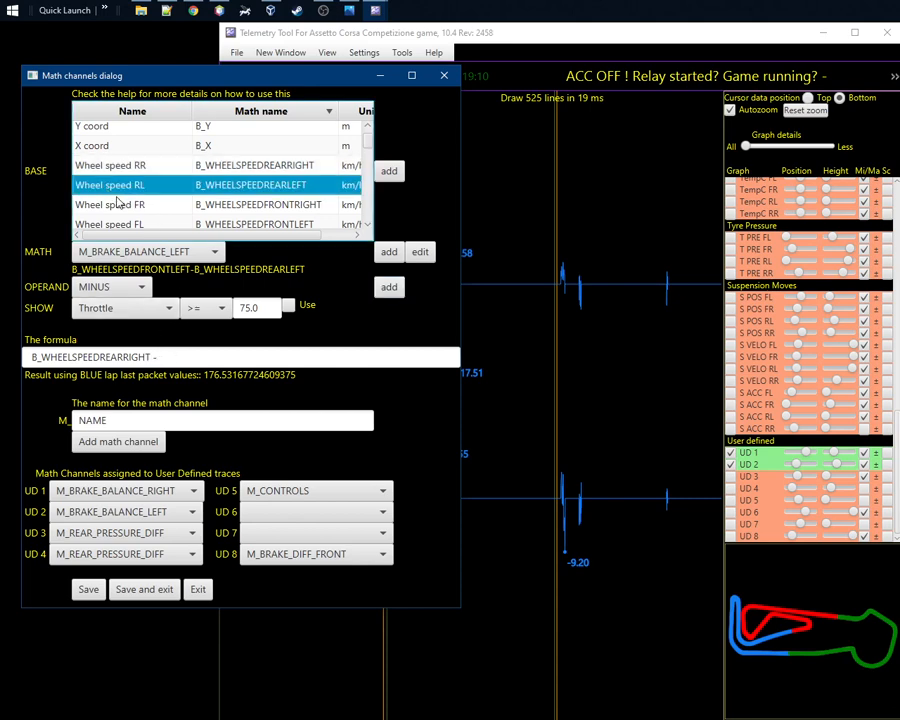
{"action": "left_click", "coordinate": [388, 175]}
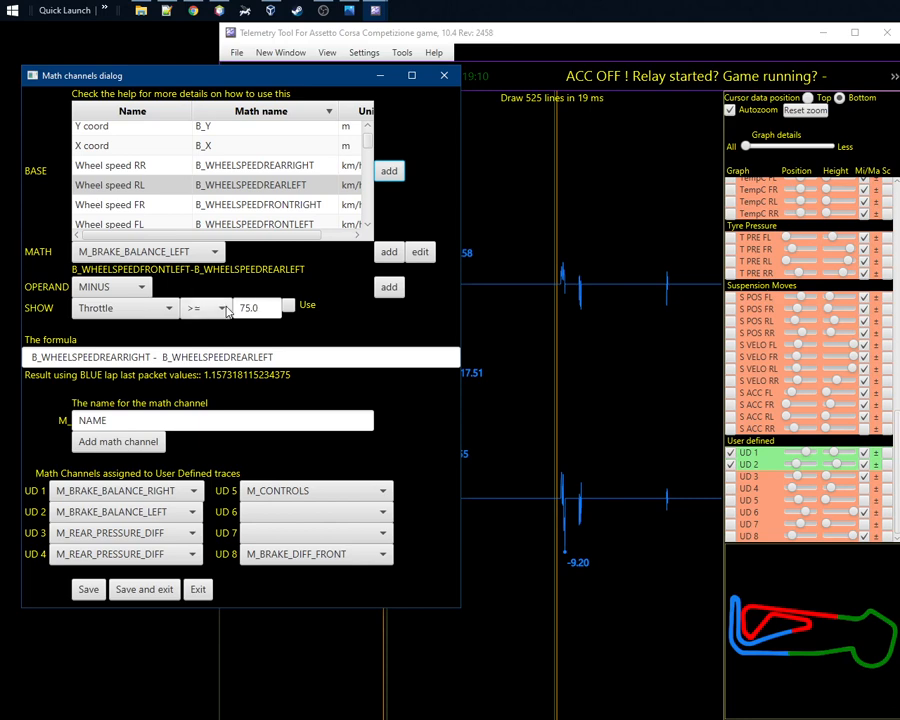
Step: Enable the throttle show condition and add the formula as a math channel named WHEELSPEED_REAR_DIFF_YES
{"action": "left_click", "coordinate": [288, 307]}
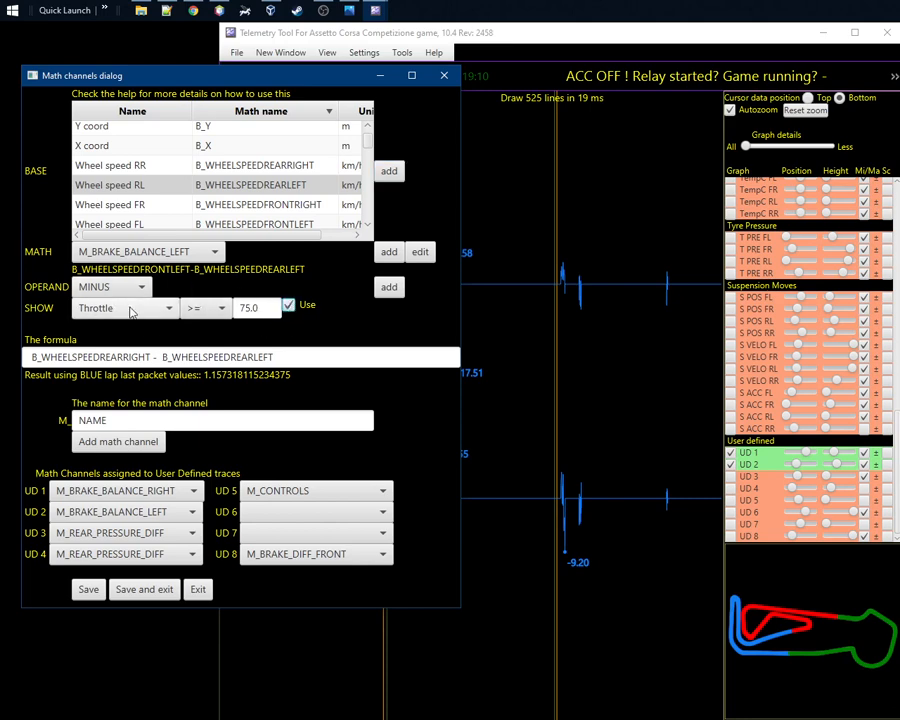
{"action": "left_click_drag", "start_coordinate": [109, 420], "coordinate": [76, 420]}
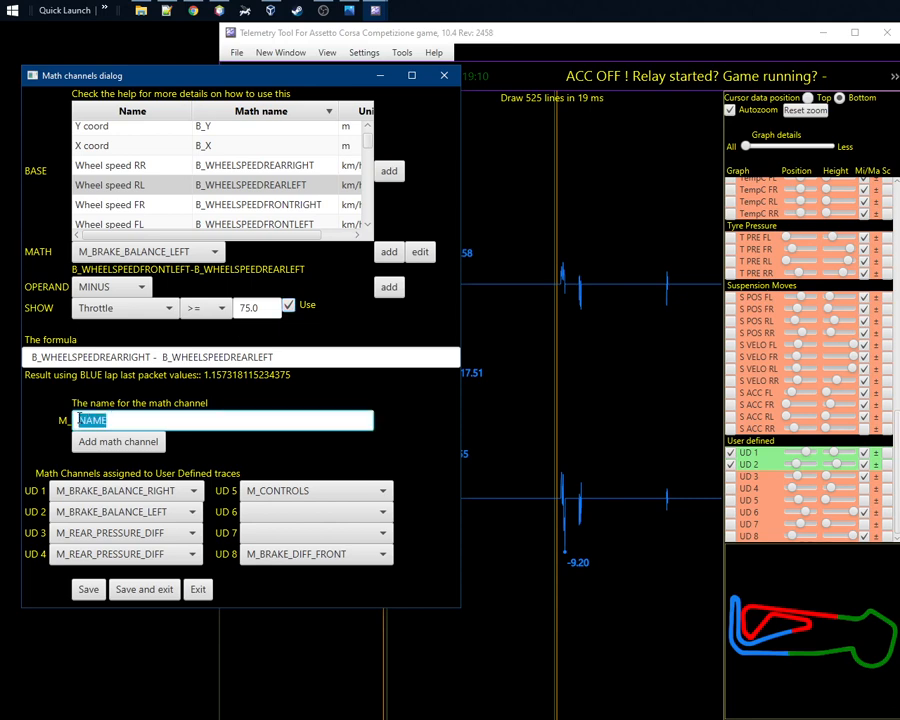
{"action": "type", "text": "WHEELSPEED_REAR"}
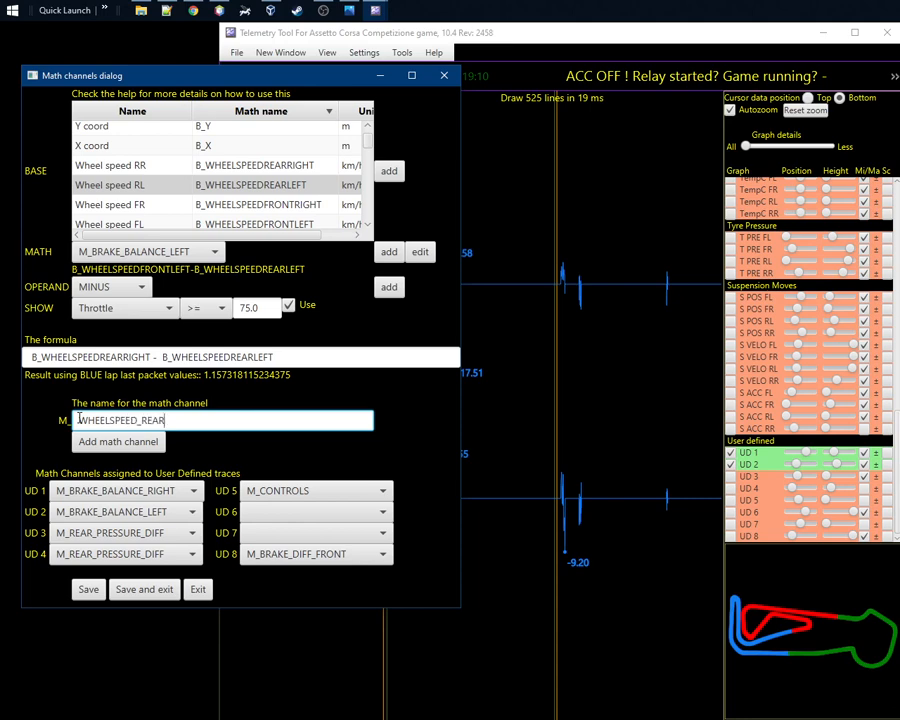
{"action": "type", "text": "_DIFF_YES"}
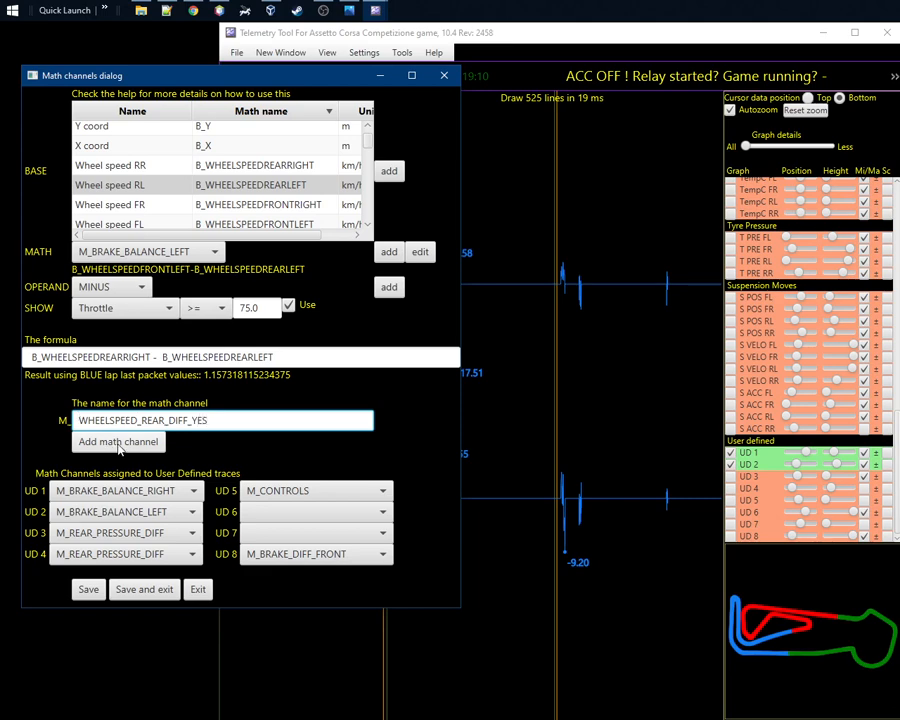
{"action": "left_click", "coordinate": [118, 442]}
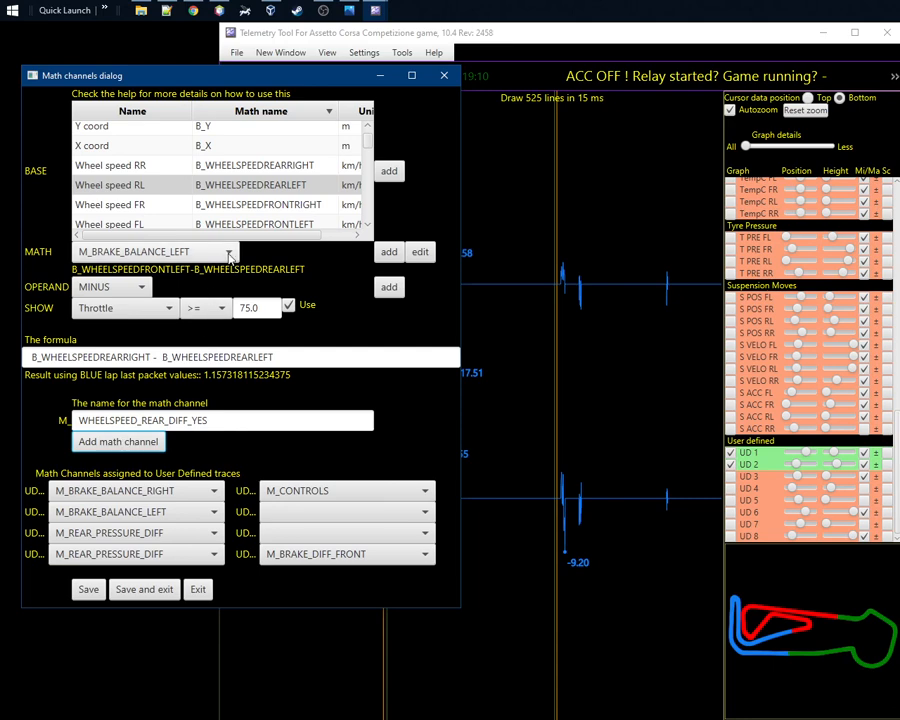
Step: Select M_WHEELSPEED_REAR_DIFF_YES among the existing math channels to check its stored formula
{"action": "left_click", "coordinate": [229, 252]}
{"action": "scroll", "coordinate": [230, 290], "scroll_direction": "down", "scroll_amount": 1}
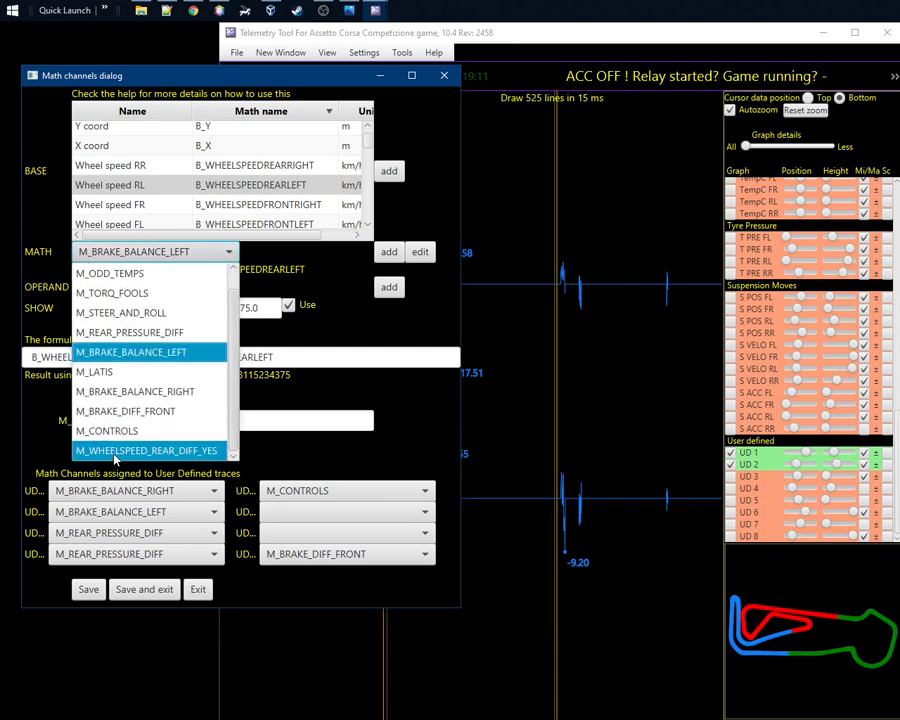
{"action": "left_click", "coordinate": [115, 452]}
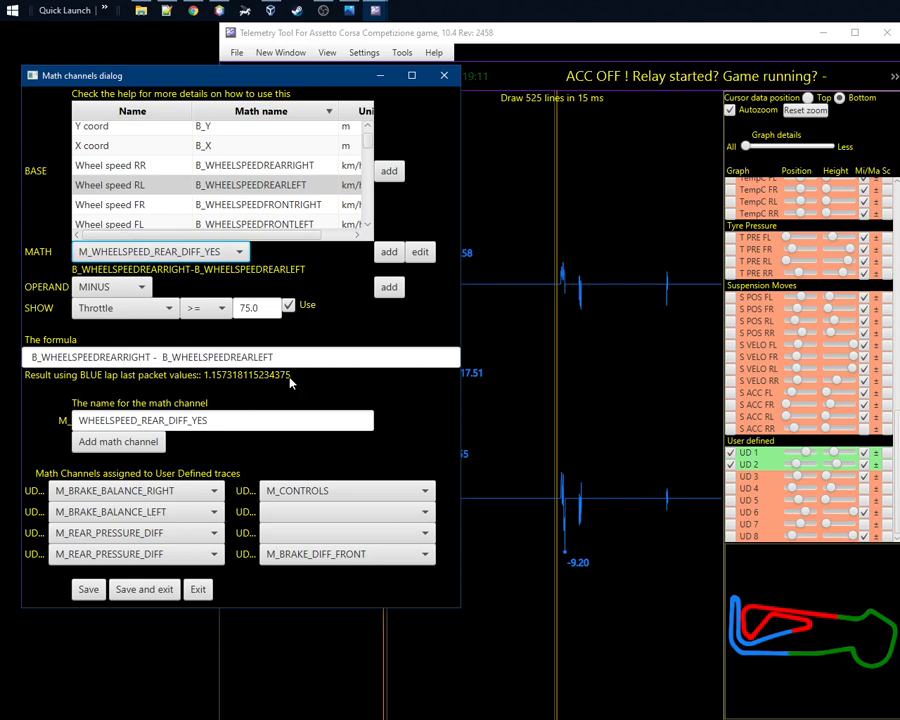
Step: Widen the math channels dialog and assign M_WHEELSPEED_REAR_DIFF_YES to the fifth user-defined trace in place of M_CONTROLS
{"action": "left_click", "coordinate": [426, 491]}
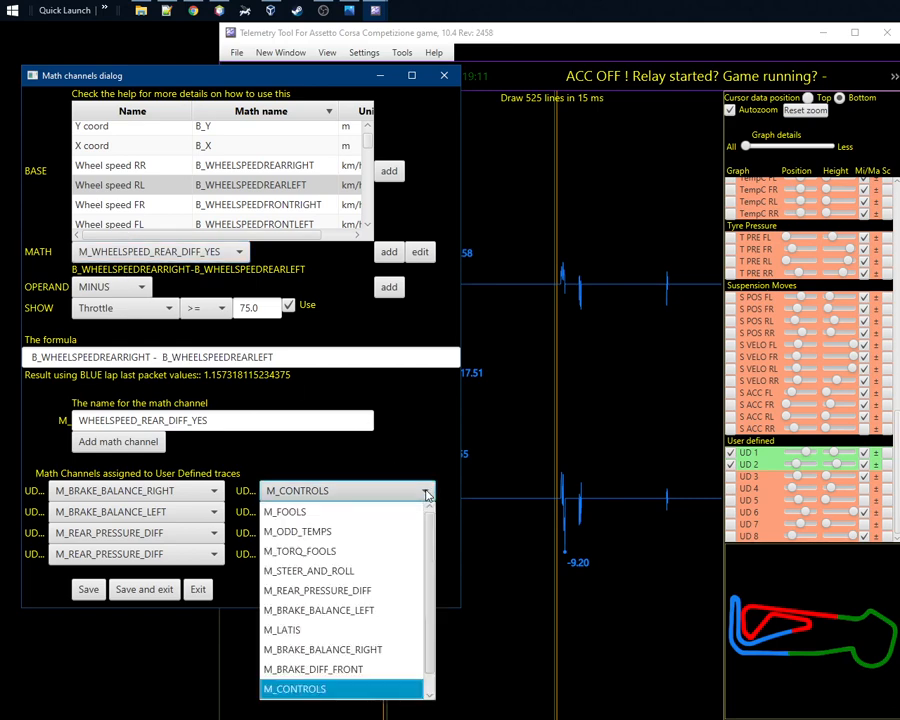
{"action": "left_click", "coordinate": [426, 491]}
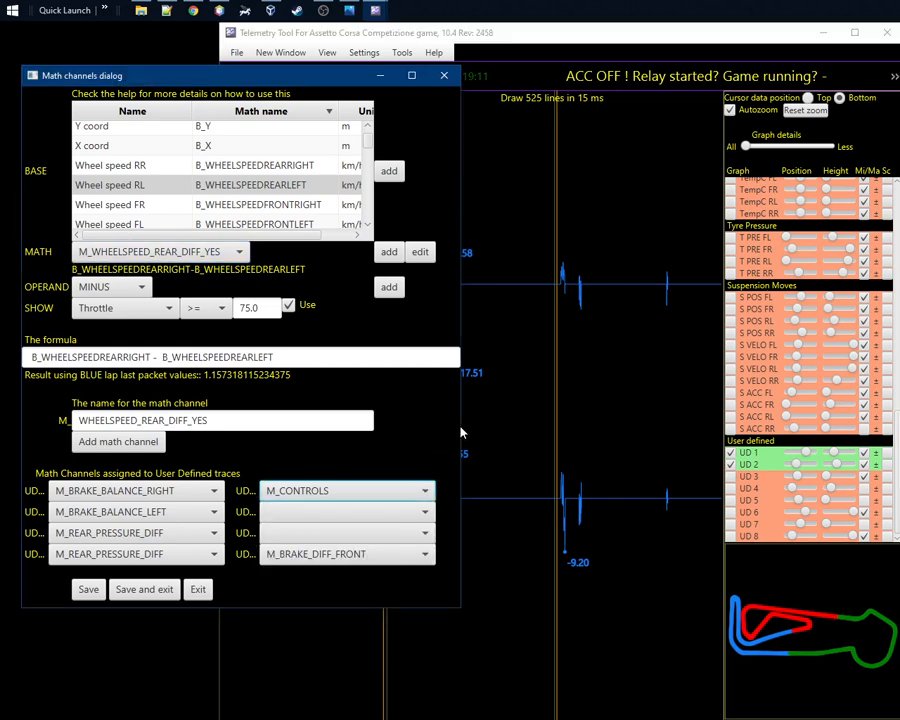
{"action": "left_click_drag", "start_coordinate": [462, 424], "coordinate": [530, 424]}
{"action": "left_click", "coordinate": [426, 491]}
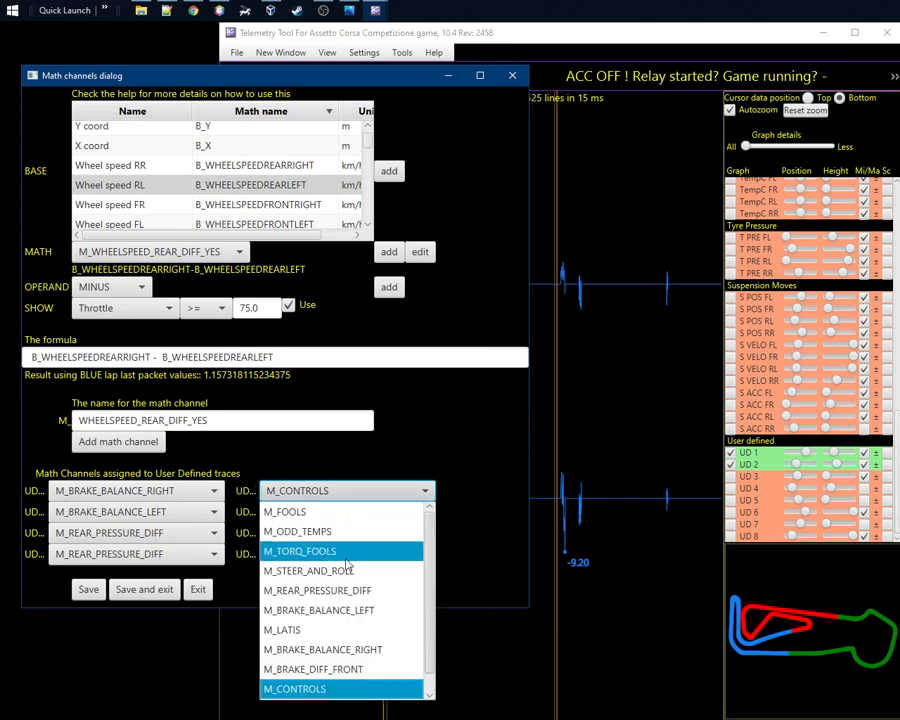
{"action": "scroll", "coordinate": [342, 560], "scroll_direction": "down", "scroll_amount": 1}
{"action": "left_click", "coordinate": [352, 690]}
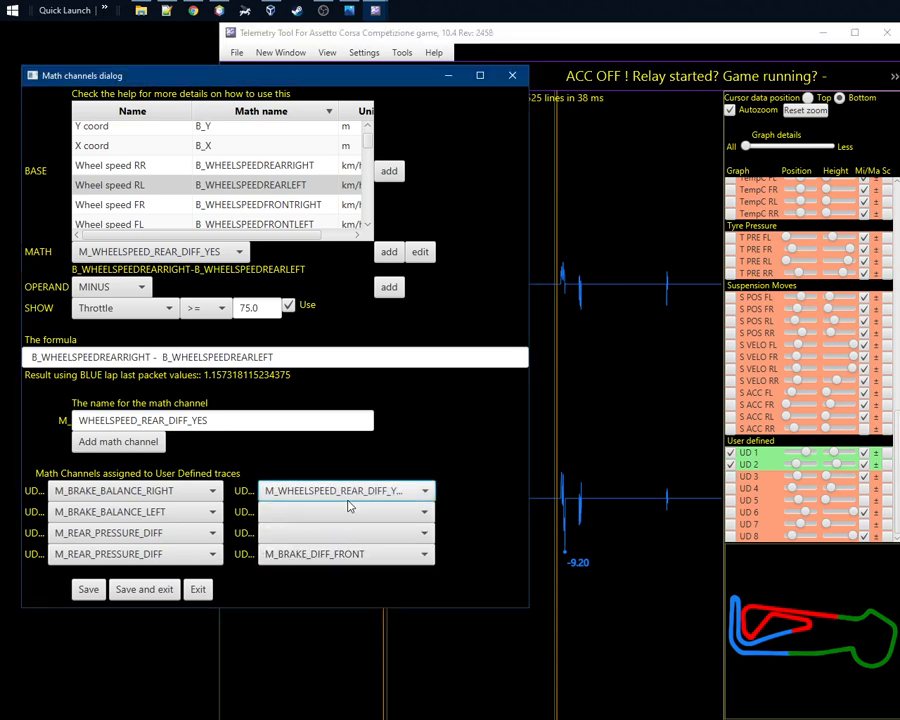
Step: Show the UD 5 trace in the telemetry graph, increase its height and adjust its vertical position
{"action": "left_click", "coordinate": [731, 500]}
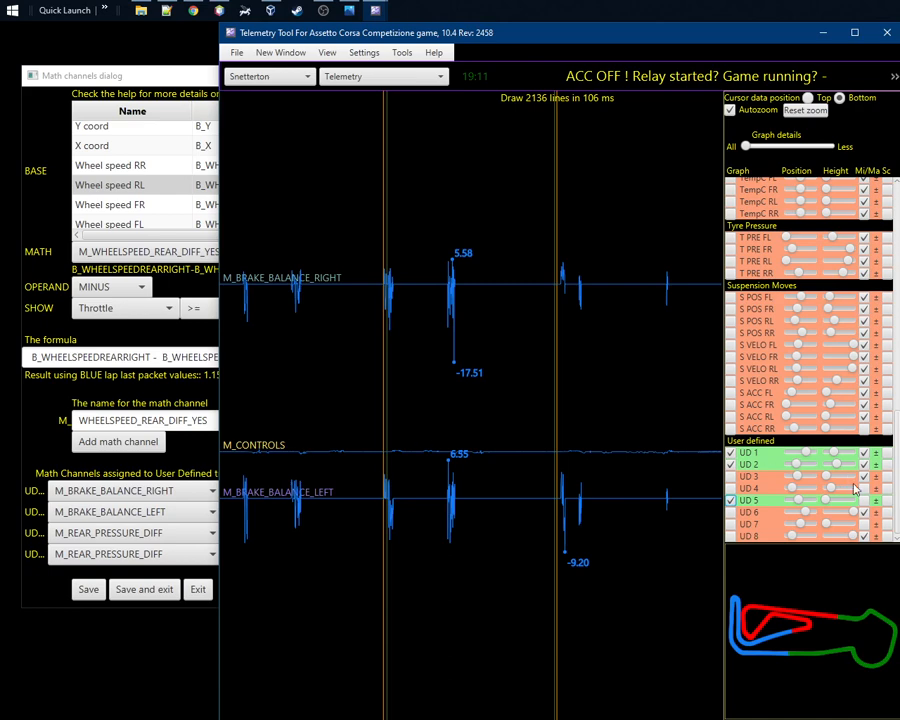
{"action": "mouse_move", "coordinate": [826, 503]}
{"action": "left_mouse_down"}
{"action": "mouse_move", "coordinate": [848, 505]}
{"action": "mouse_move", "coordinate": [803, 505]}
{"action": "left_mouse_up"}
{"action": "left_click", "coordinate": [800, 506]}
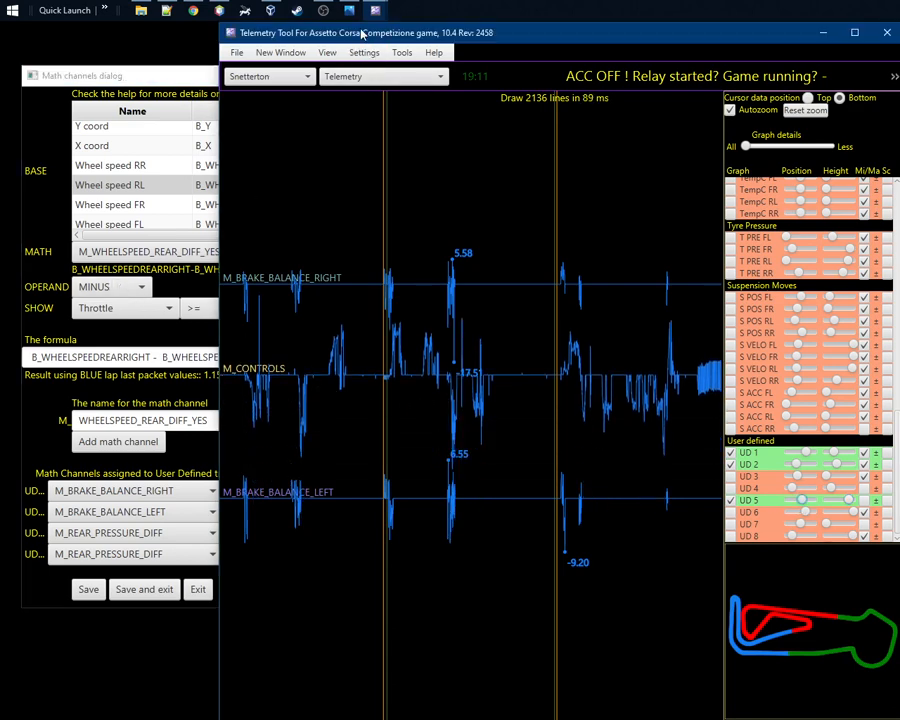
Step: Move the telemetry window aside and zoom in on the traces around a distance of about 1478 m
{"action": "left_click_drag", "start_coordinate": [354, 32], "coordinate": [470, 35]}
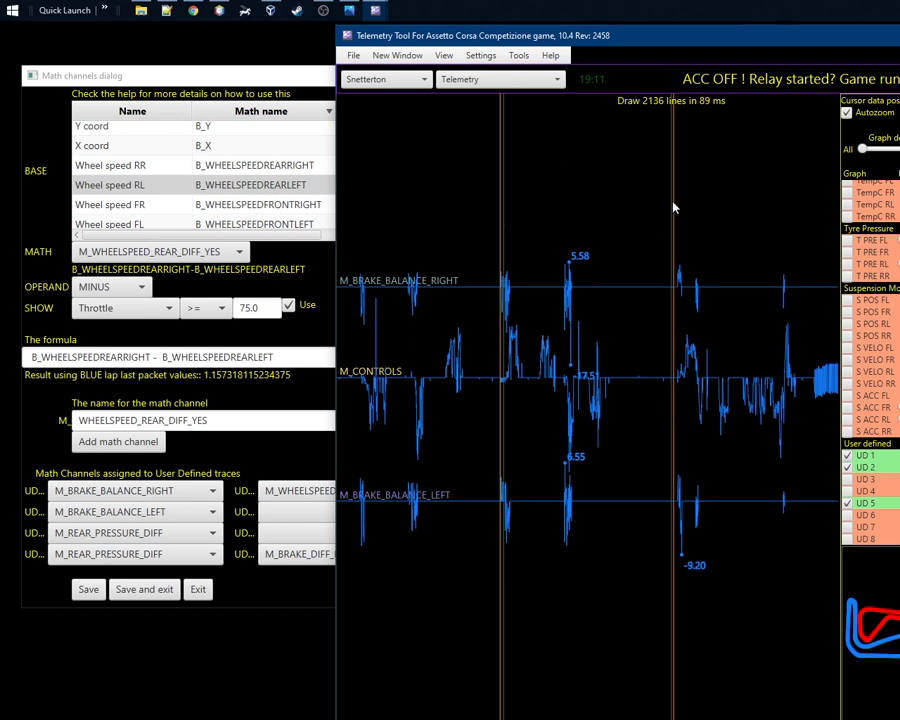
{"action": "left_click", "coordinate": [492, 259]}
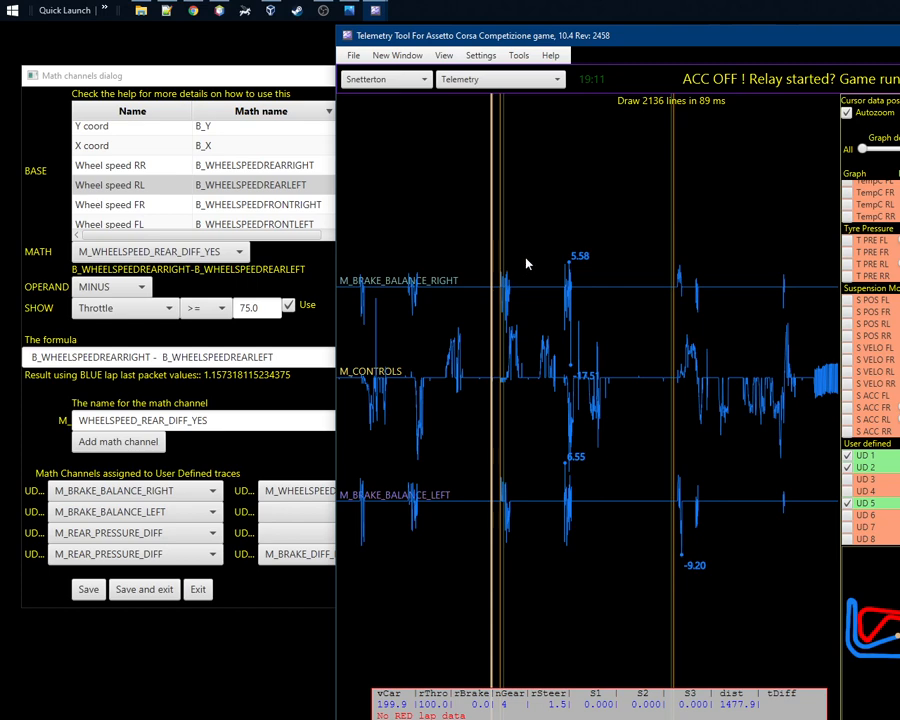
{"action": "scroll", "coordinate": [527, 263], "scroll_direction": "up", "scroll_amount": 2}
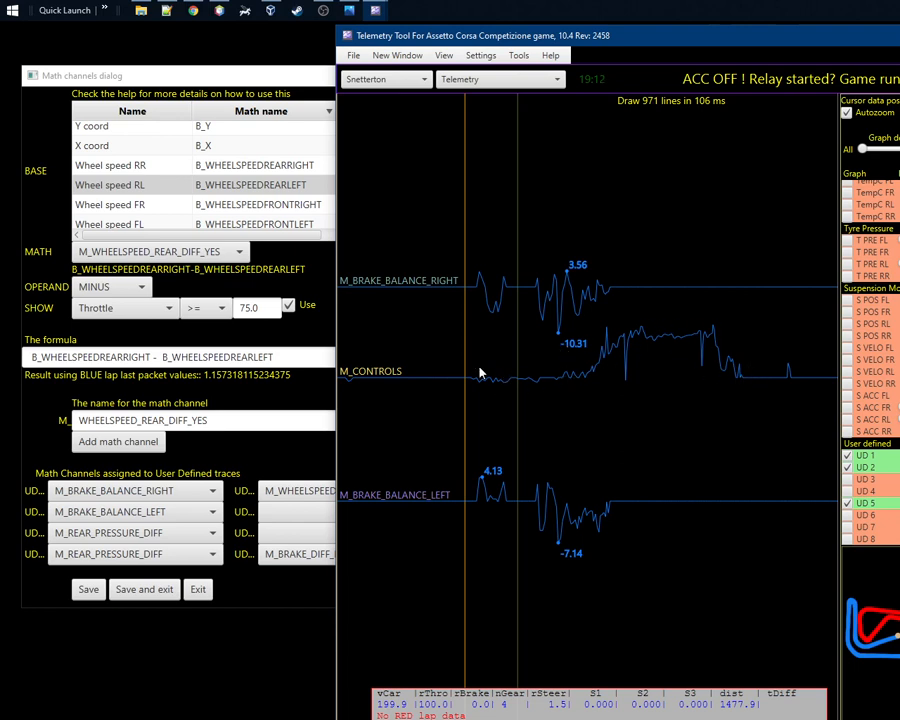
Step: Append + 3 to the math channel formula and enclose the whole expression in parentheses
{"action": "left_click", "coordinate": [304, 367]}
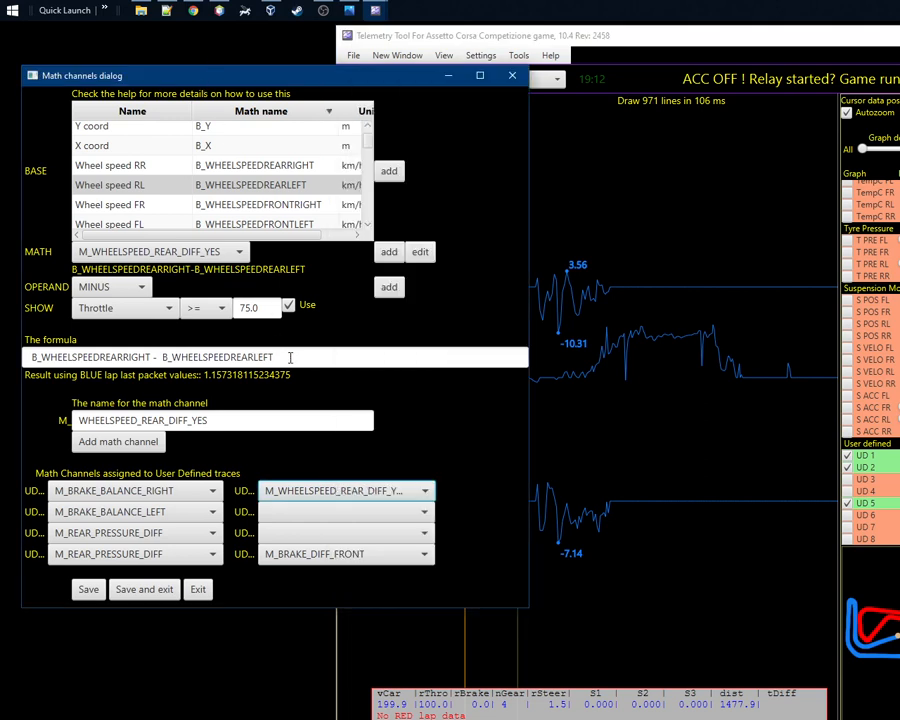
{"action": "left_click", "coordinate": [290, 357]}
{"action": "type", "text": "+ 3"}
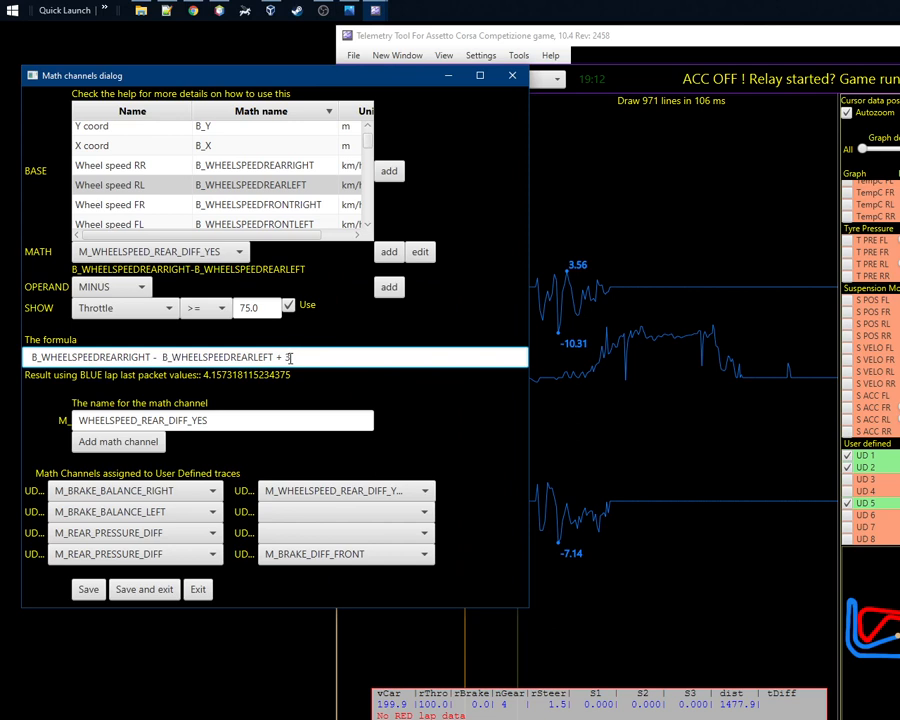
{"action": "type", "text": ")"}
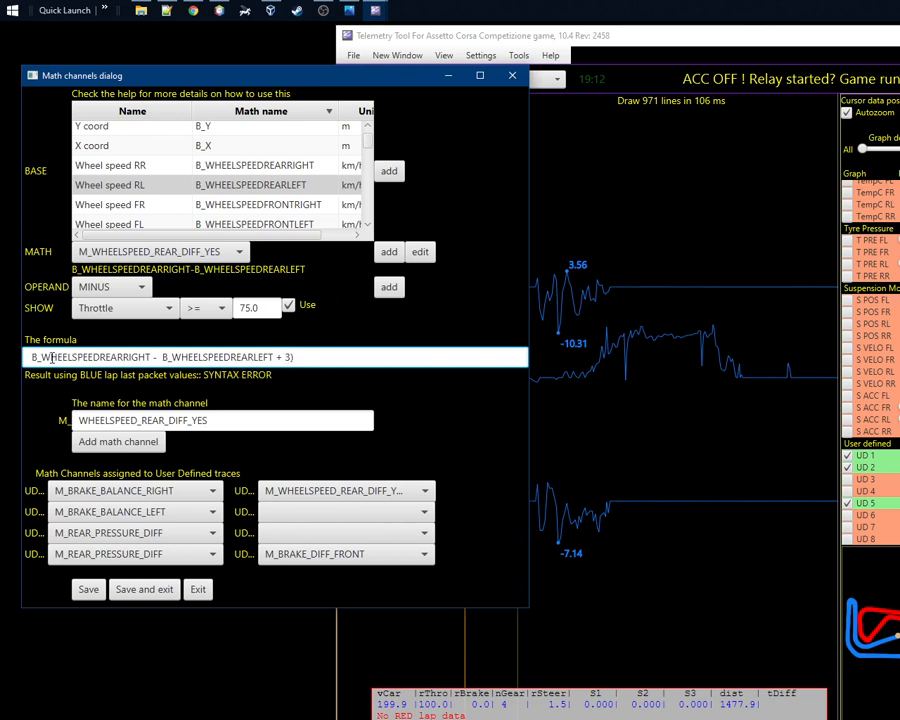
{"action": "left_click", "coordinate": [30, 357]}
{"action": "type", "text": "( "}
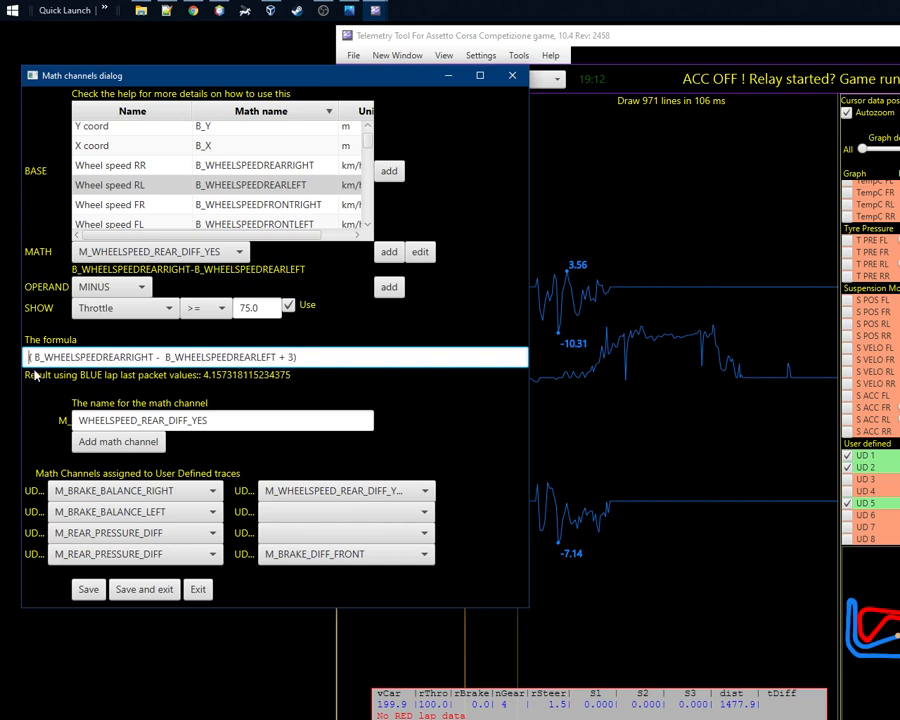
Step: Wrap the parenthesised formula in the sqrt function
{"action": "type", "text": "SQ"}
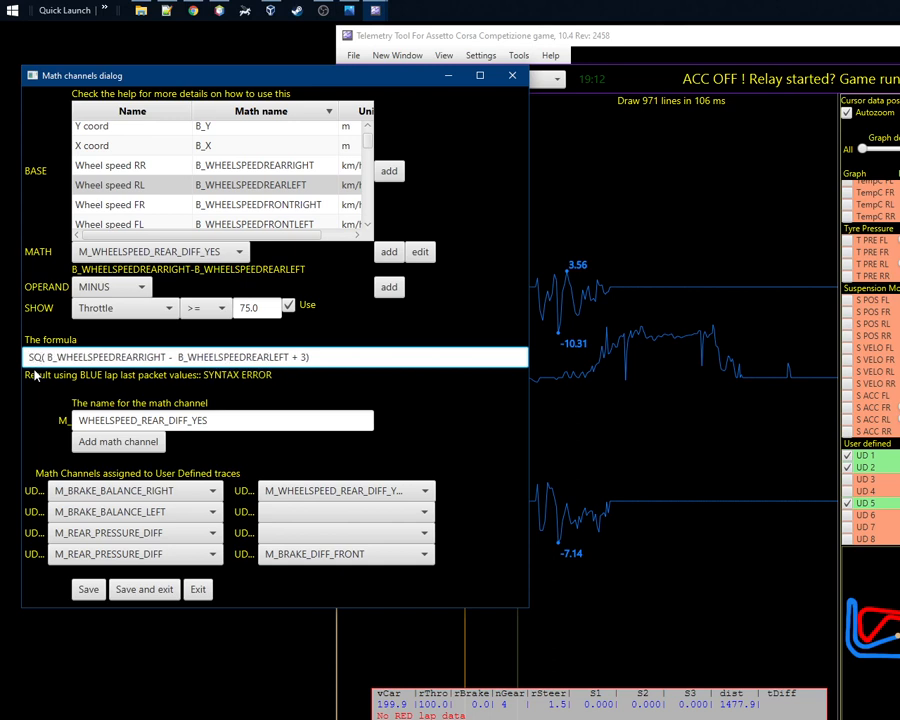
{"action": "key", "text": "BackSpace"}
{"action": "key", "text": "BackSpace"}
{"action": "type", "text": "sqrt"}
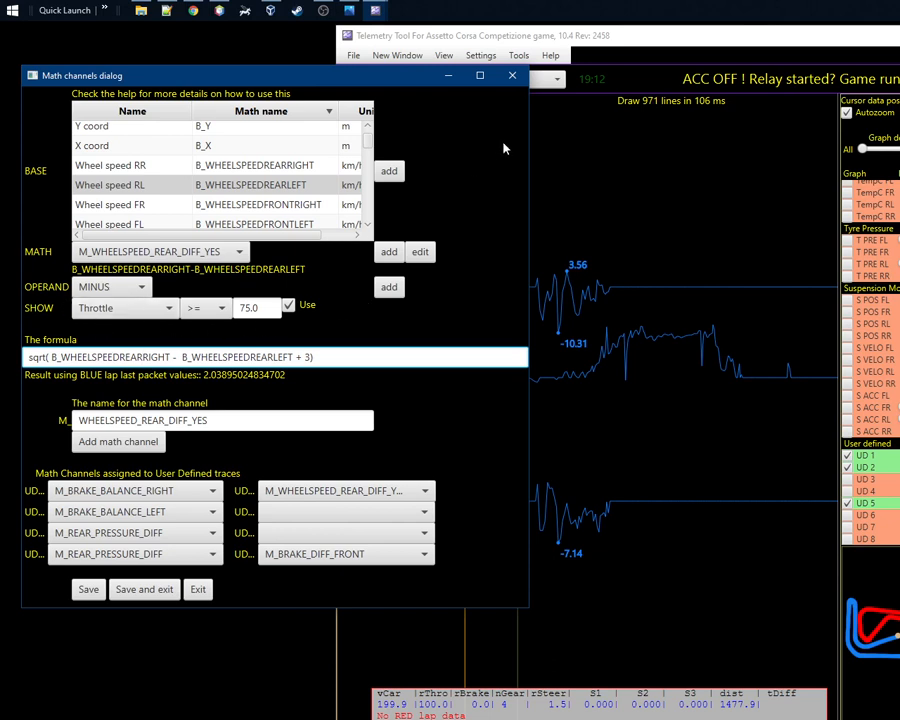
Step: Return the telemetry graph to the full lap, lower its graph details slightly and reposition the telemetry window
{"action": "left_click", "coordinate": [625, 46]}
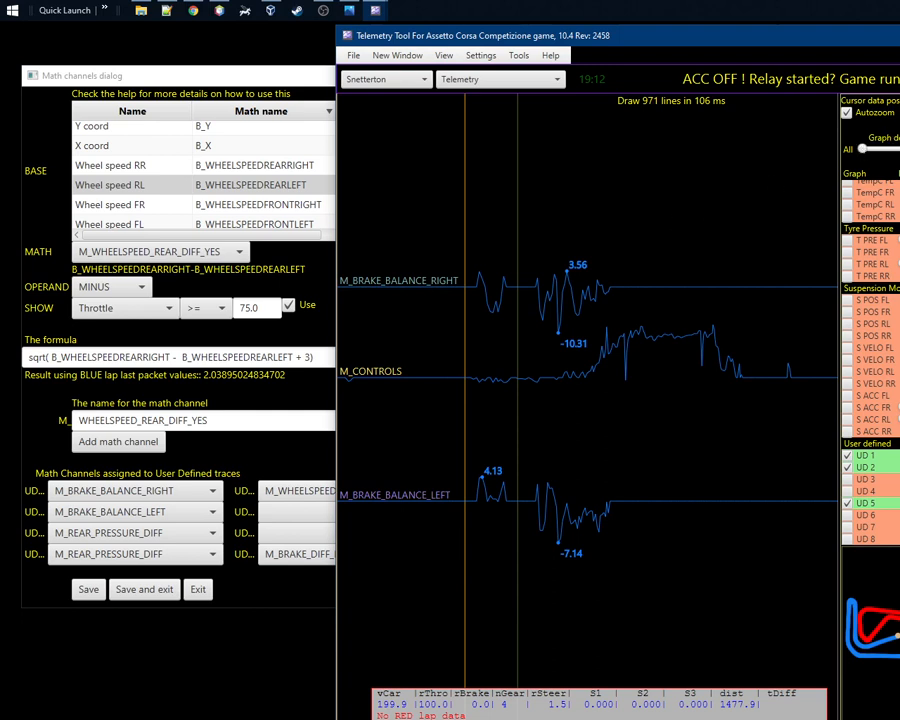
{"action": "left_click_drag", "start_coordinate": [889, 148], "coordinate": [864, 148]}
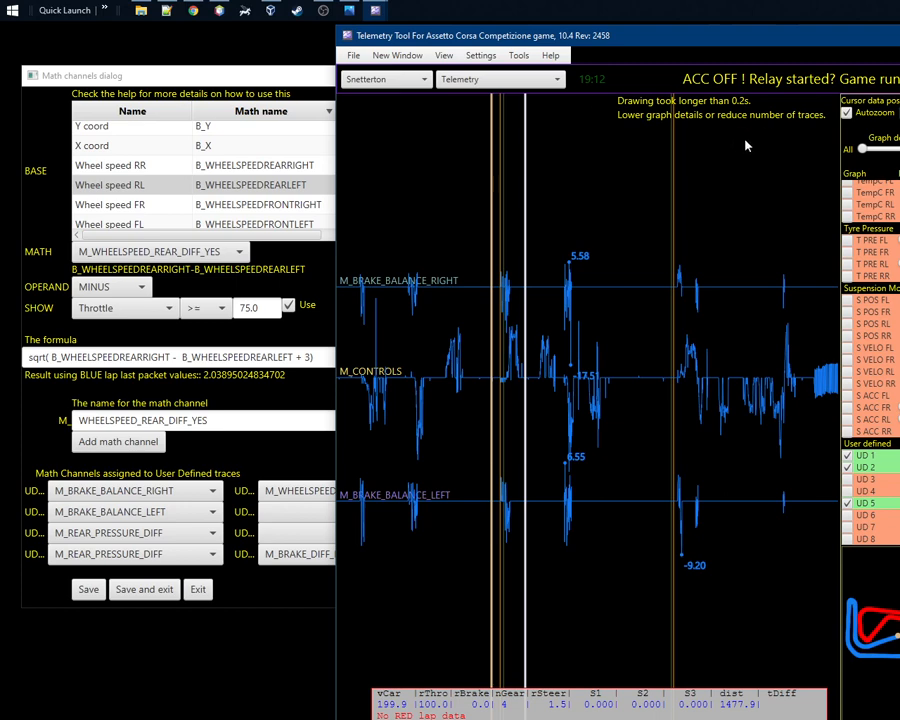
{"action": "left_click", "coordinate": [262, 292]}
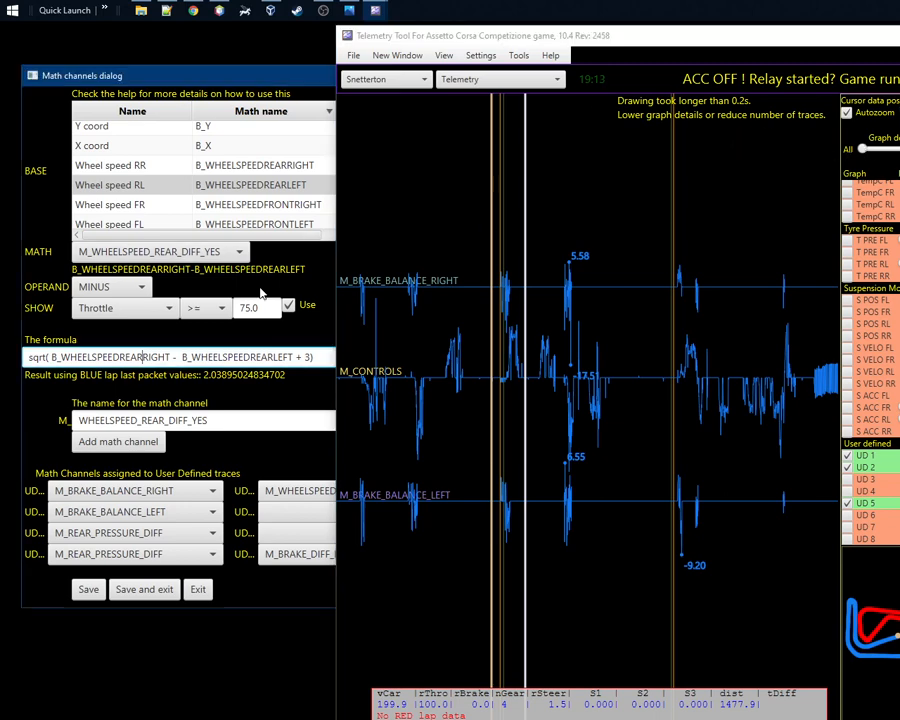
{"action": "left_click", "coordinate": [618, 262]}
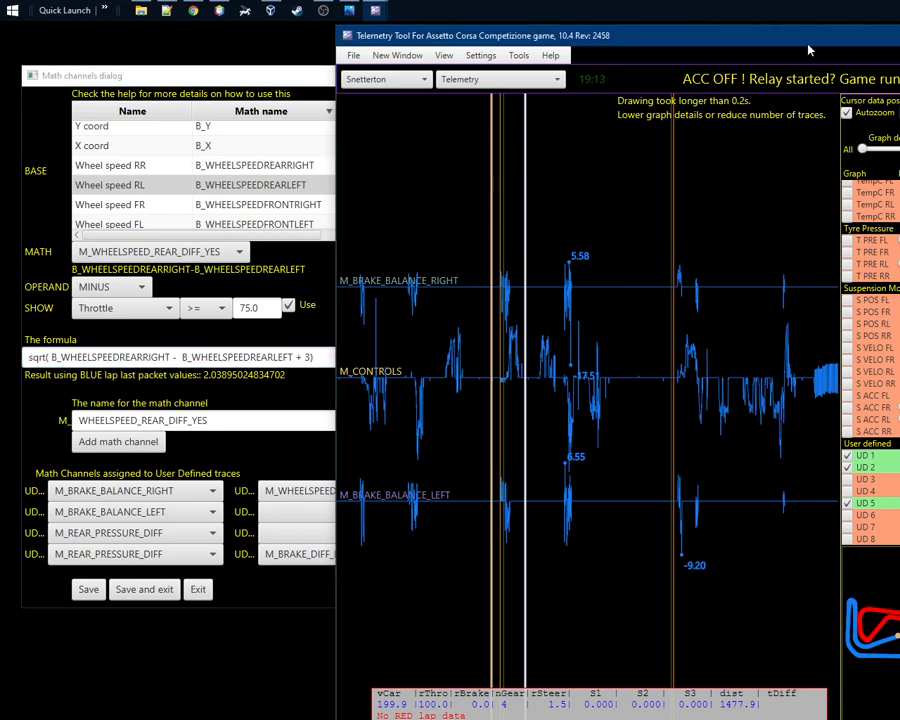
{"action": "left_click_drag", "start_coordinate": [808, 45], "coordinate": [765, 50]}
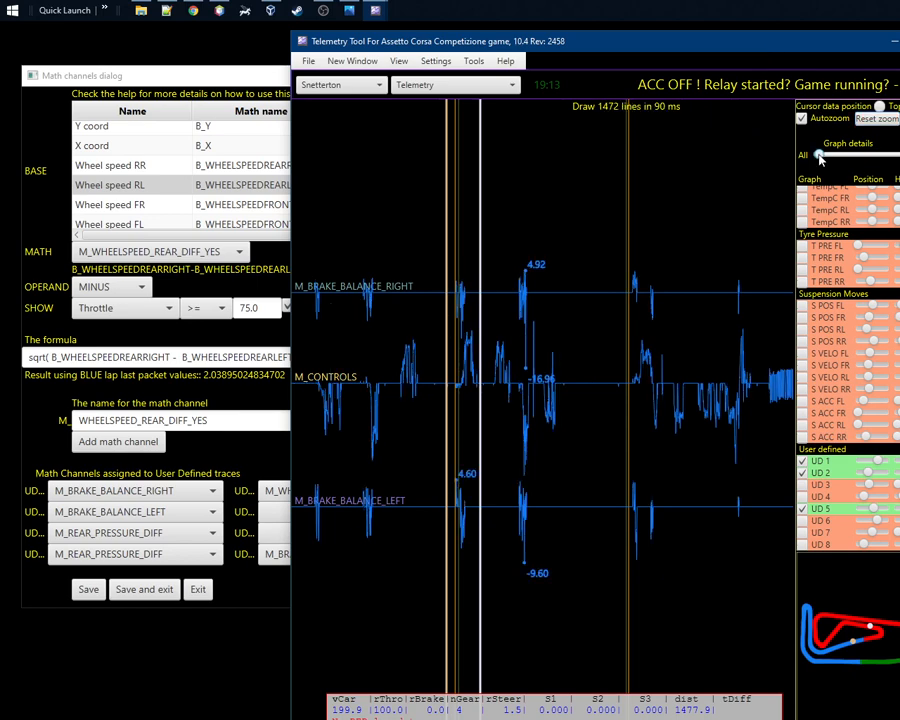
{"action": "key", "text": "Right"}
{"action": "key", "text": "Right"}
{"action": "key", "text": "Right"}
{"action": "key", "text": "Right"}
{"action": "key", "text": "Right"}
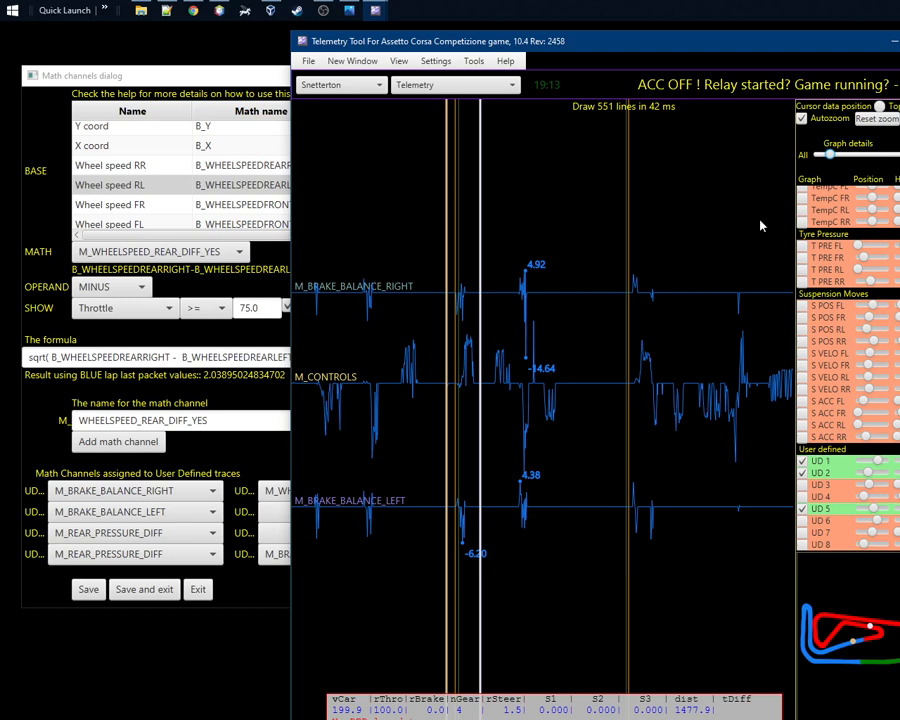
{"action": "left_click_drag", "start_coordinate": [770, 60], "coordinate": [712, 60]}
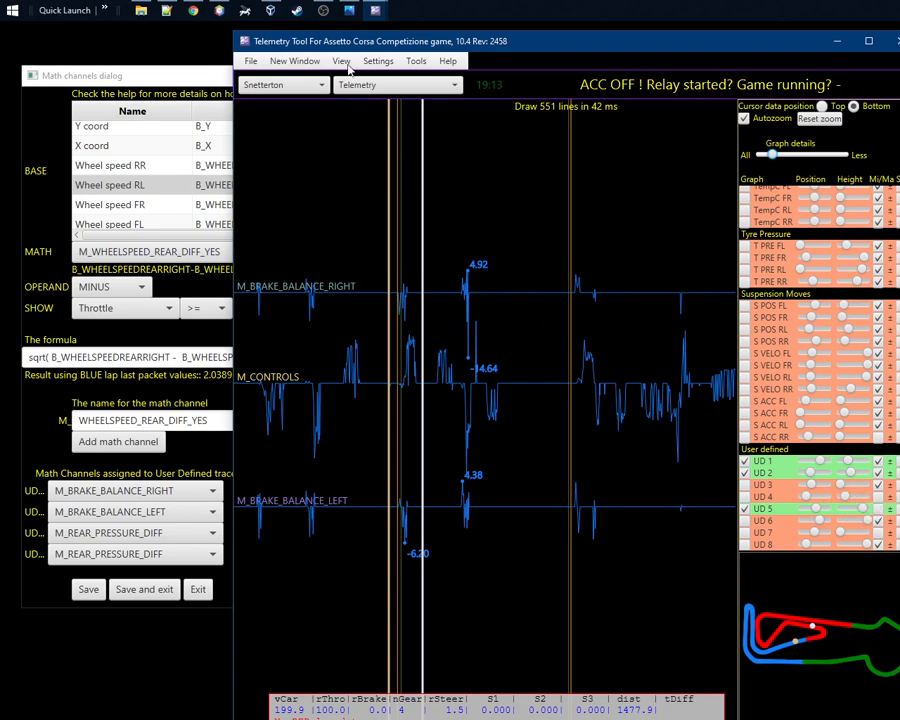
{"action": "mouse_move", "coordinate": [340, 42]}
{"action": "left_mouse_down"}
{"action": "mouse_move", "coordinate": [360, 45]}
{"action": "mouse_move", "coordinate": [352, 44]}
{"action": "left_mouse_up"}
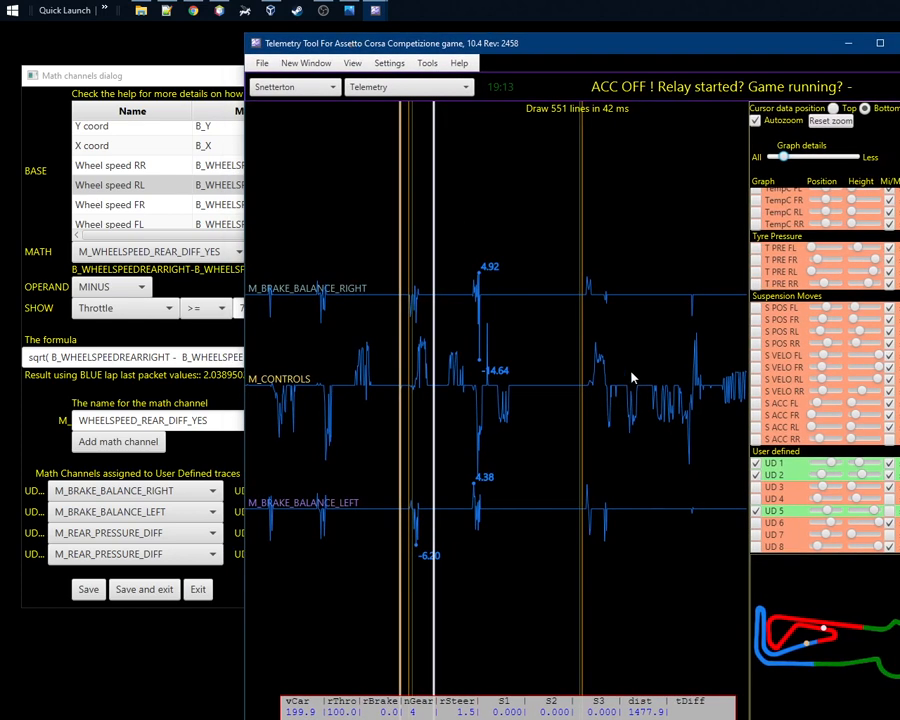
Step: Load the stored M_WHEELSPEED_REAR_DIFF_YES formula for editing and try subtracting M_WHEELSPEED_REAR_DIFF_YES from it
{"action": "left_click", "coordinate": [140, 78]}
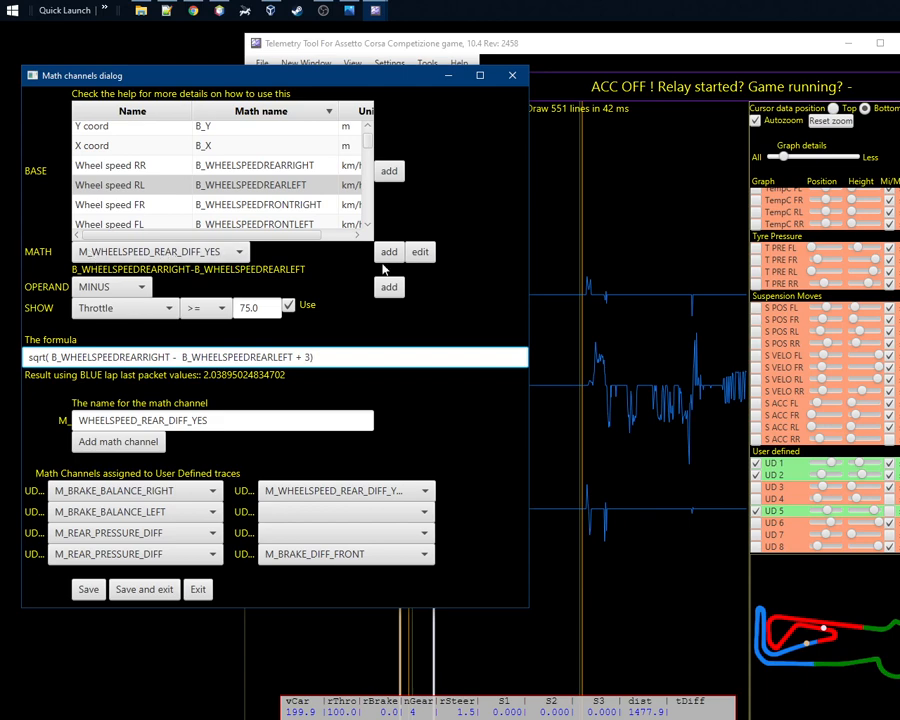
{"action": "left_click", "coordinate": [420, 251]}
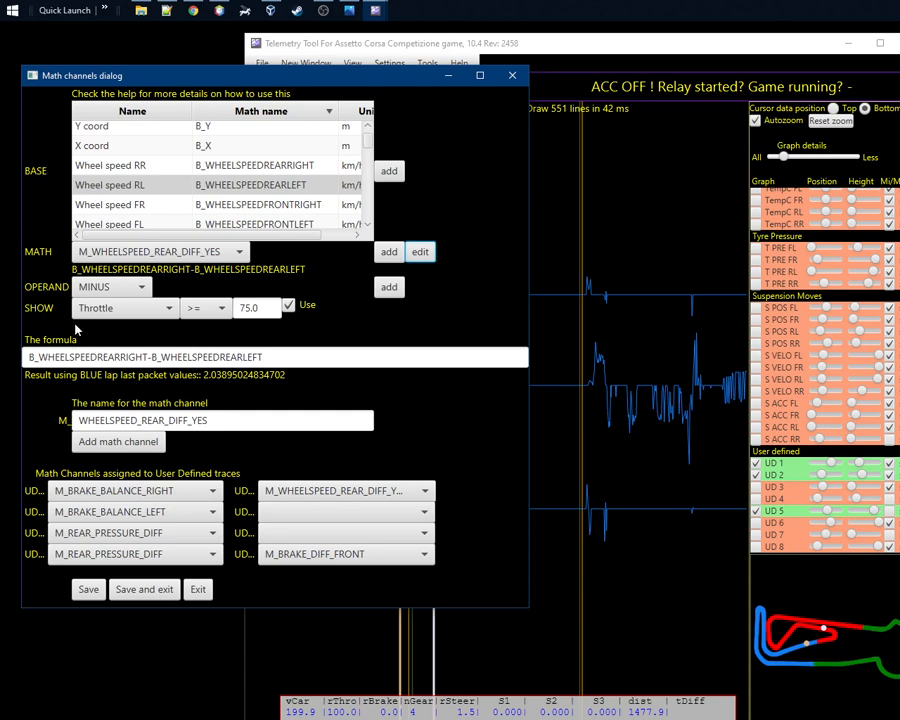
{"action": "left_click", "coordinate": [276, 357]}
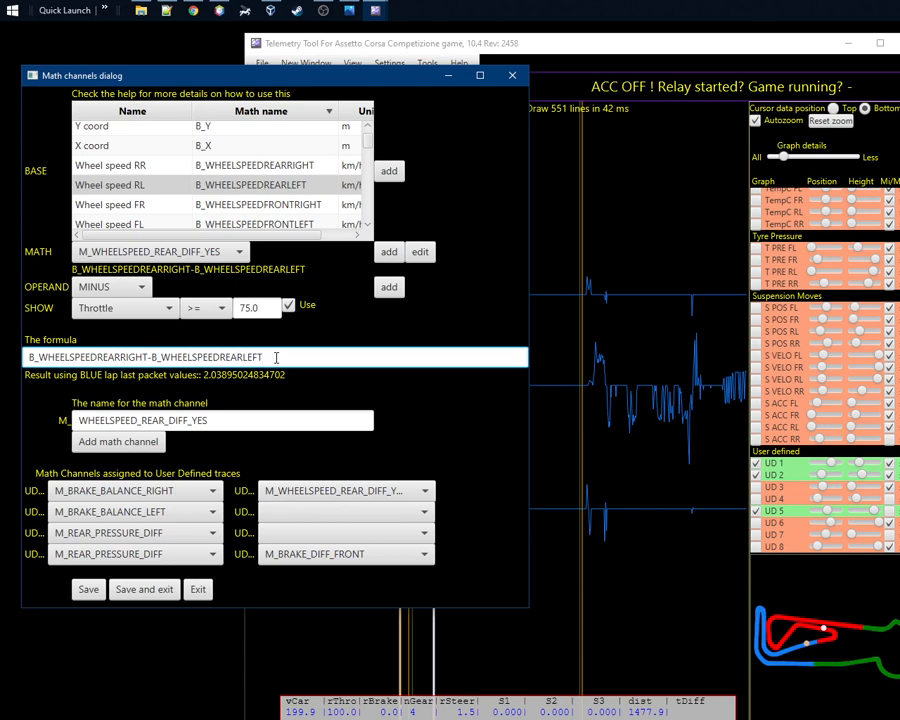
{"action": "type", "text": "-"}
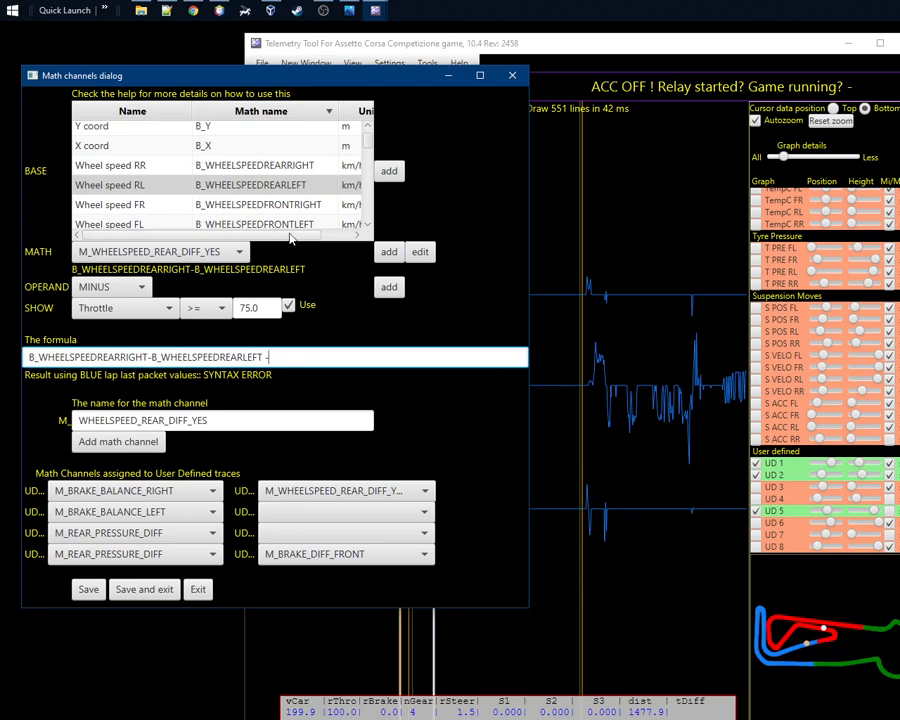
{"action": "left_click", "coordinate": [385, 253]}
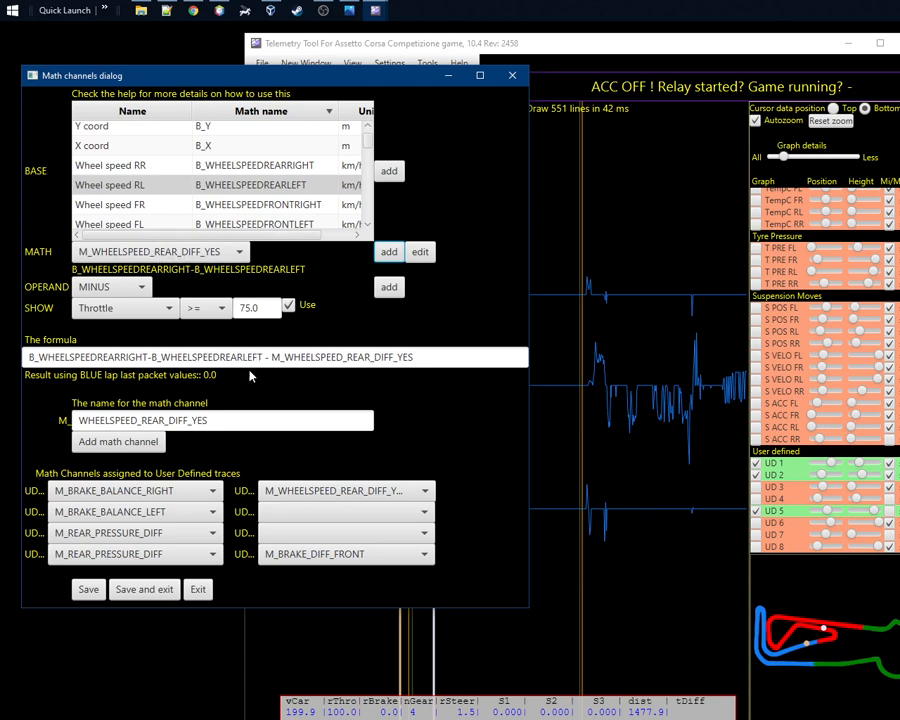
Step: Remove the subtracted M_WHEELSPEED_REAR_DIFF_YES term from the formula and save the math channel settings
{"action": "left_click_drag", "start_coordinate": [266, 356], "coordinate": [424, 354]}
{"action": "key", "text": "BackSpace"}
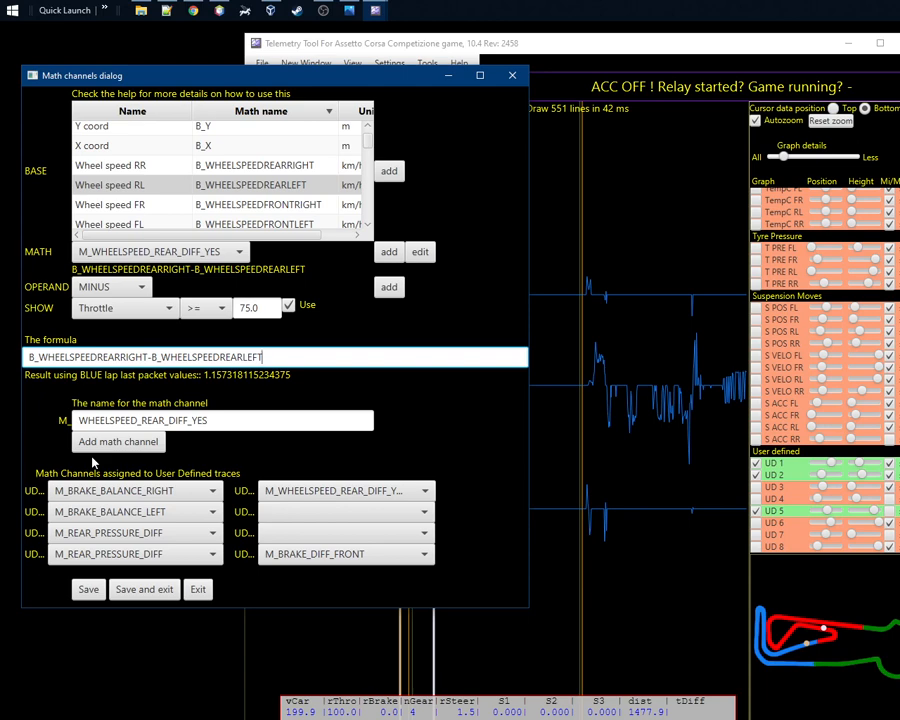
{"action": "left_click", "coordinate": [88, 590]}
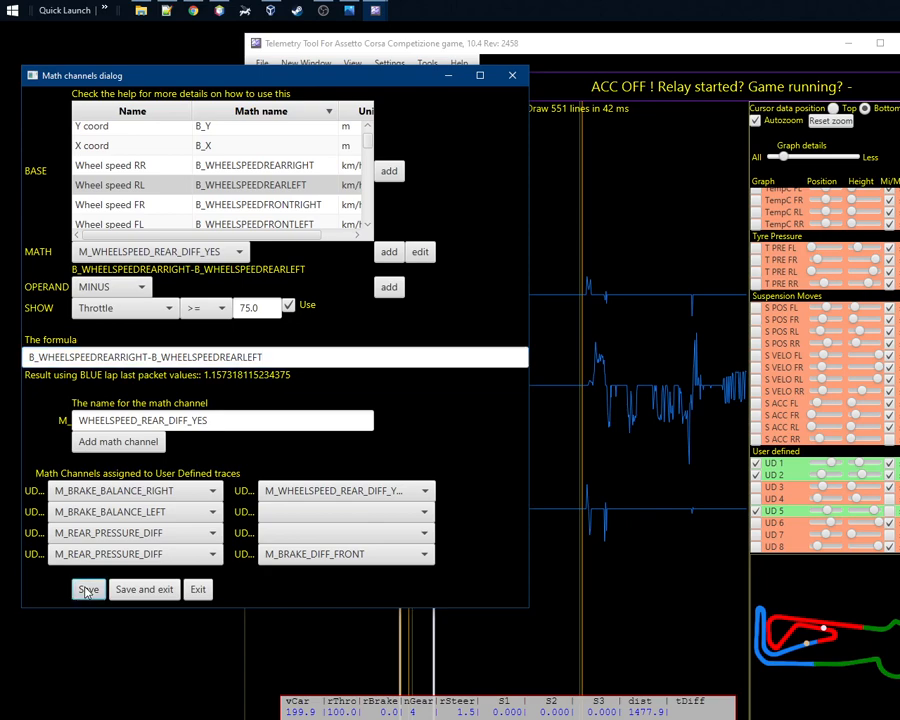